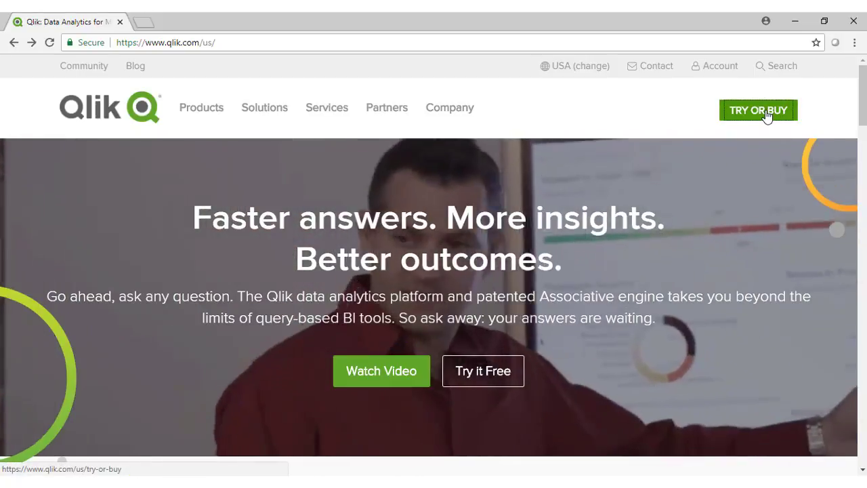
Step: From Try or Buy, sign up for a free Qlik Sense Cloud account to reach the hub
click(766, 114)
scroll(482, 250, down, 2)
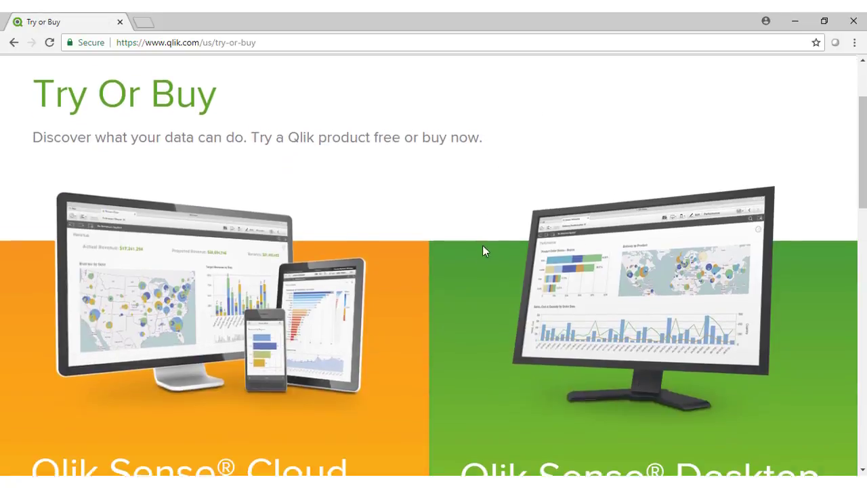
scroll(482, 251, down, 2)
click(137, 461)
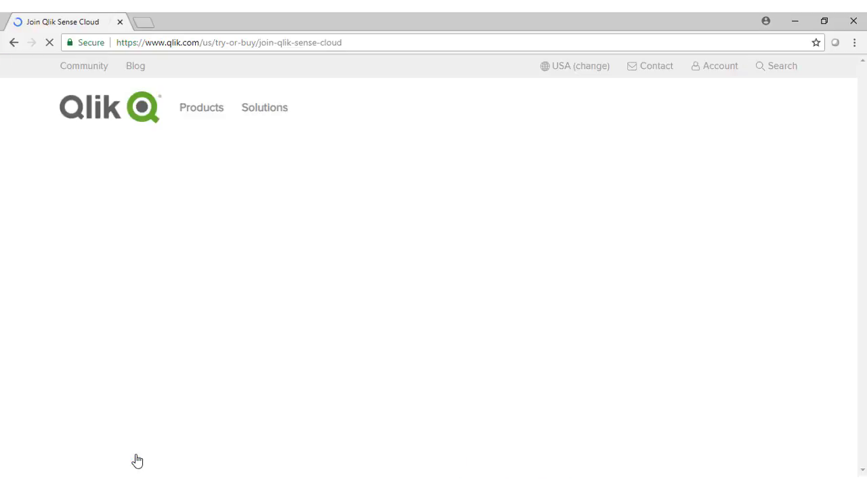
drag(864, 117, 865, 210)
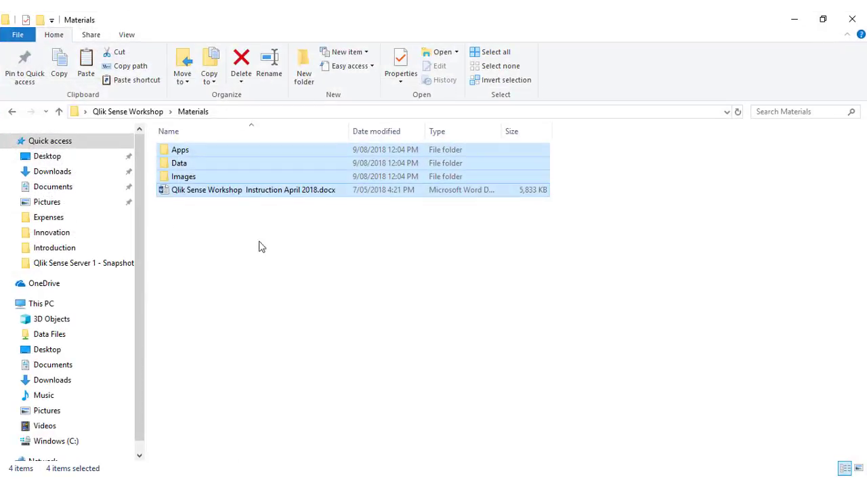
Step: Select Workshop Apr 2018.qvf in the Apps folder, with a narrowed Explorer window beside the Cloud Hub
double_click(180, 152)
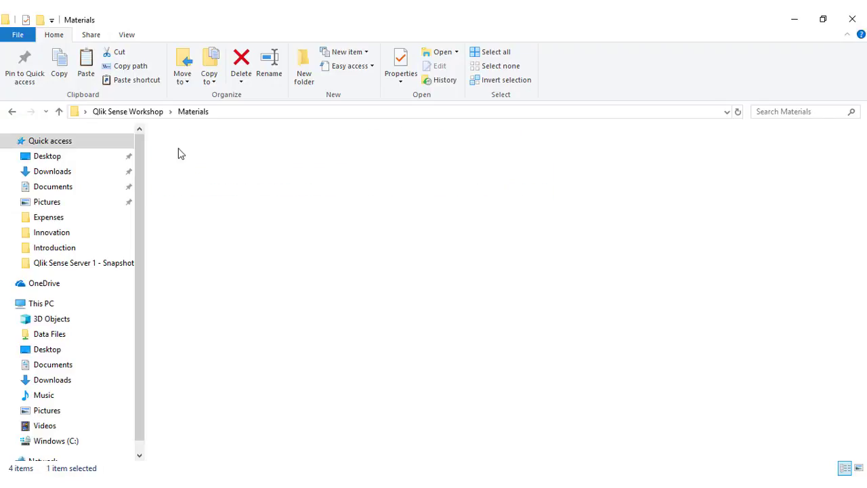
click(227, 152)
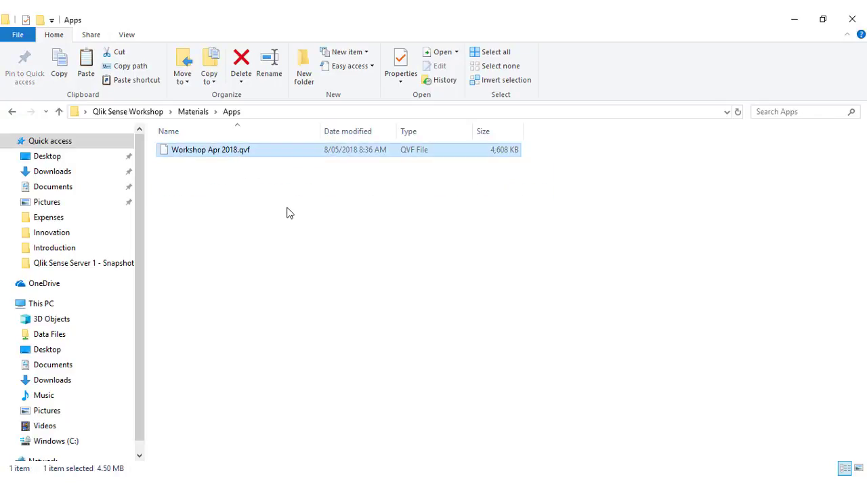
drag(745, 28, 477, 50)
drag(620, 91, 362, 91)
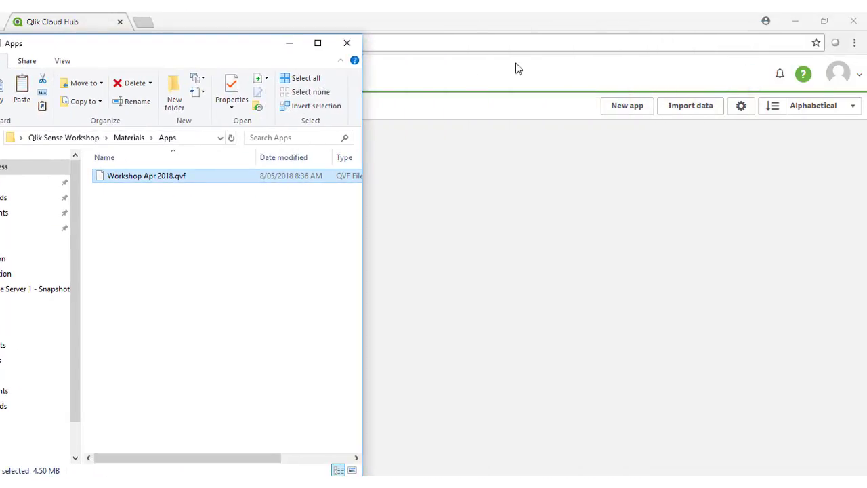
click(604, 27)
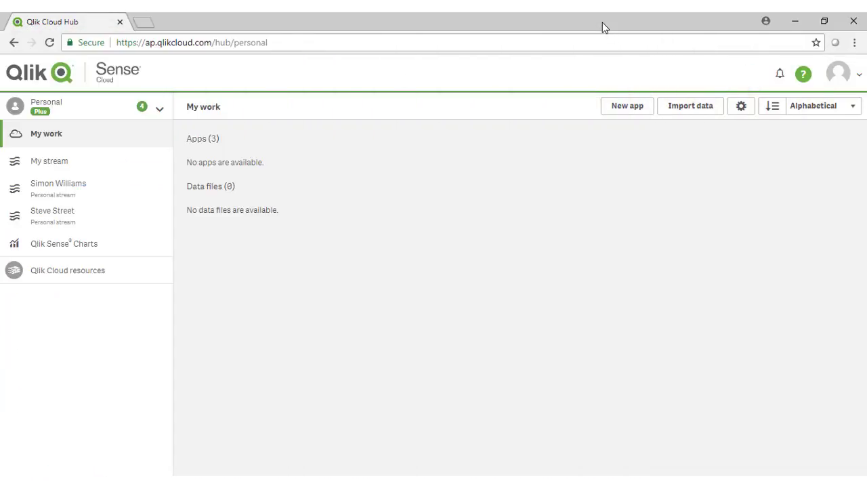
Step: Upload Workshop Apr 2018.qvf as a new app by dropping it from Explorer into the upload area
click(630, 110)
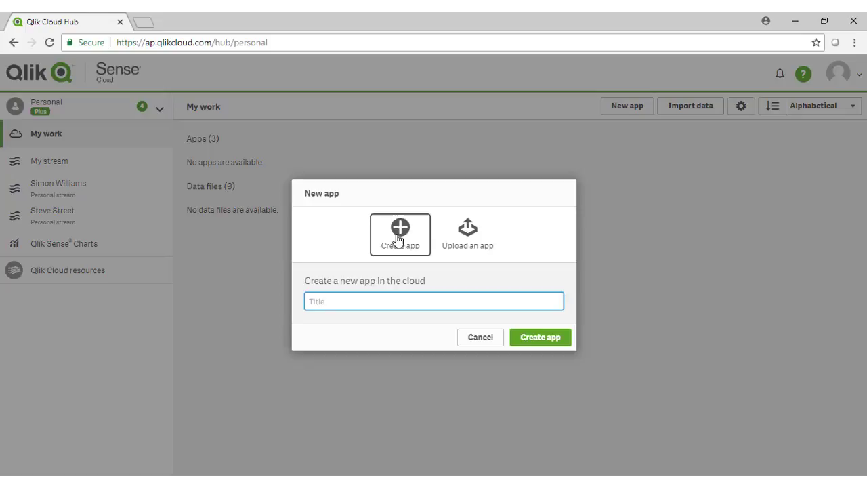
click(467, 241)
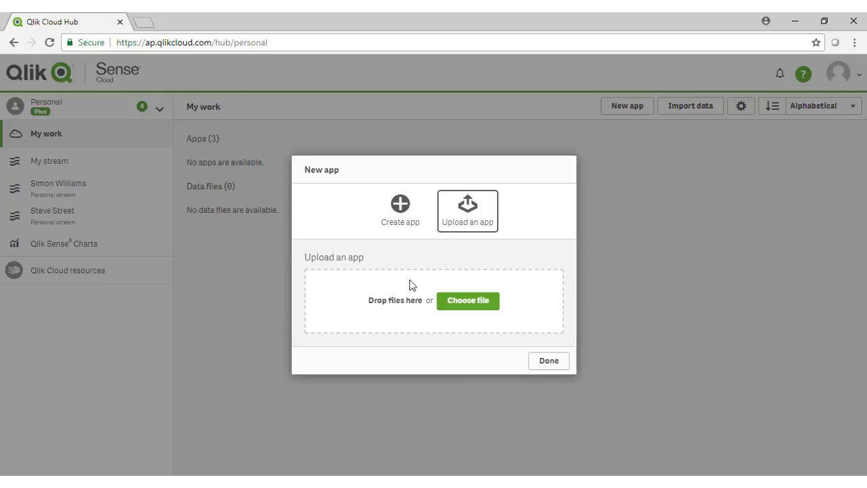
mouse_move(109, 482)
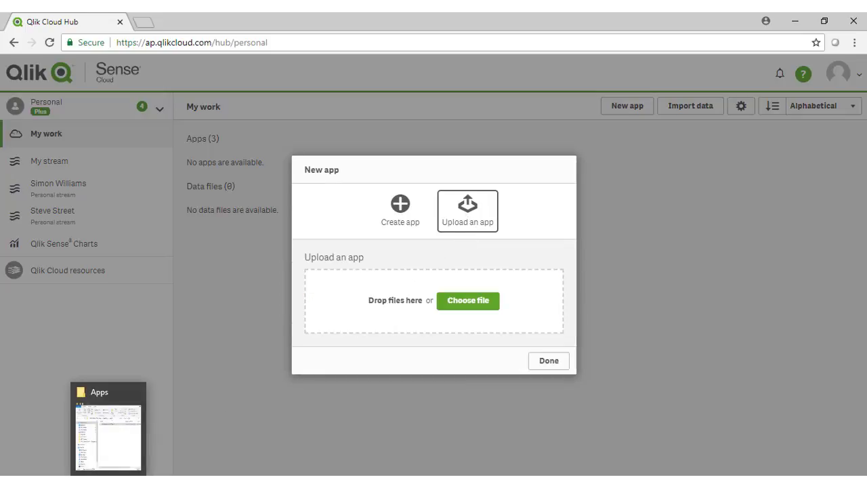
click(108, 434)
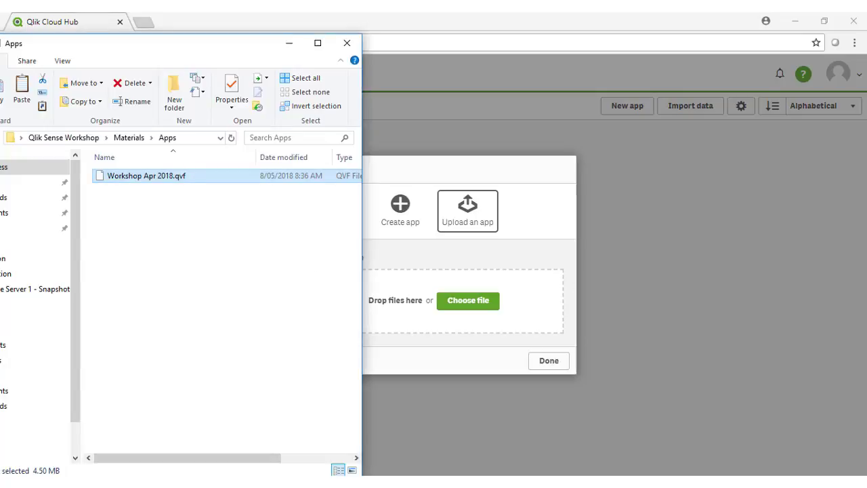
drag(144, 177, 450, 323)
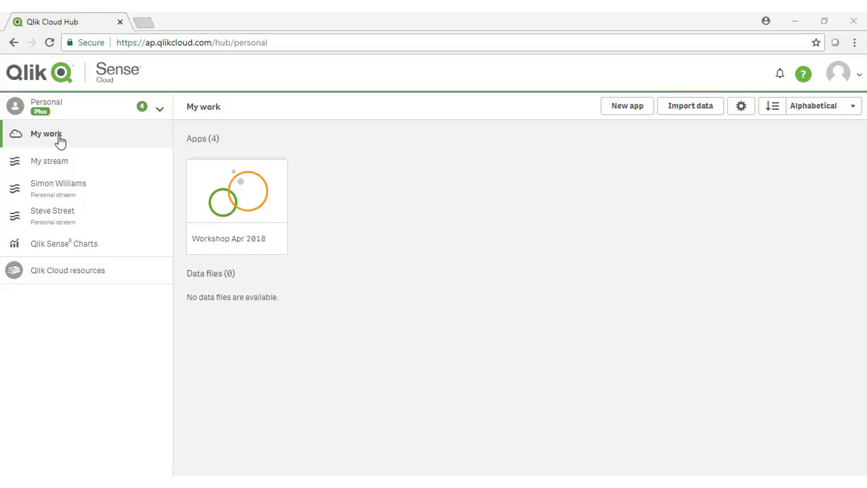
click(57, 167)
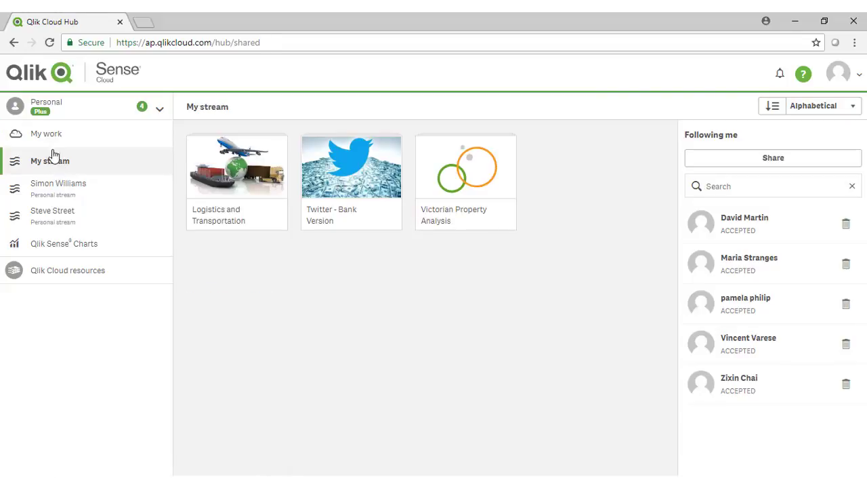
click(49, 138)
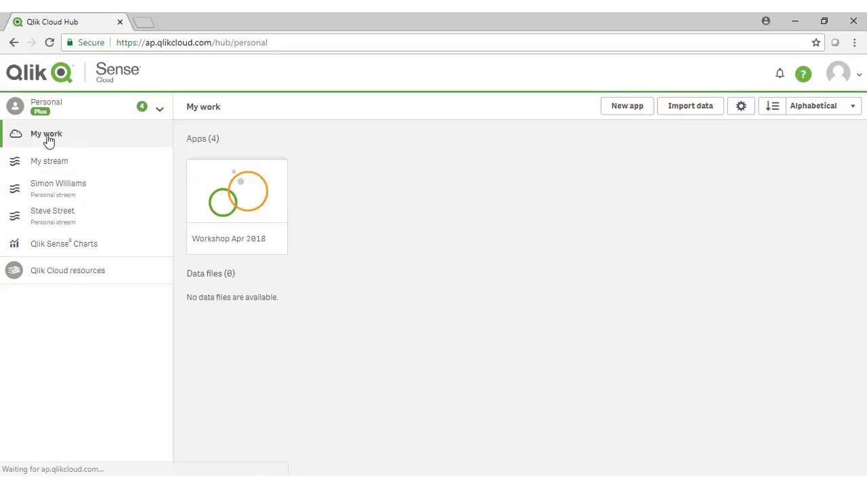
right_click(240, 205)
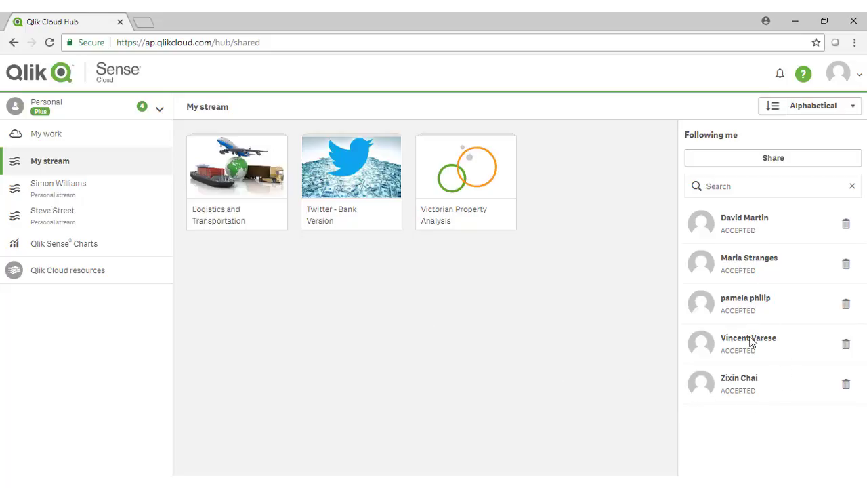
click(45, 138)
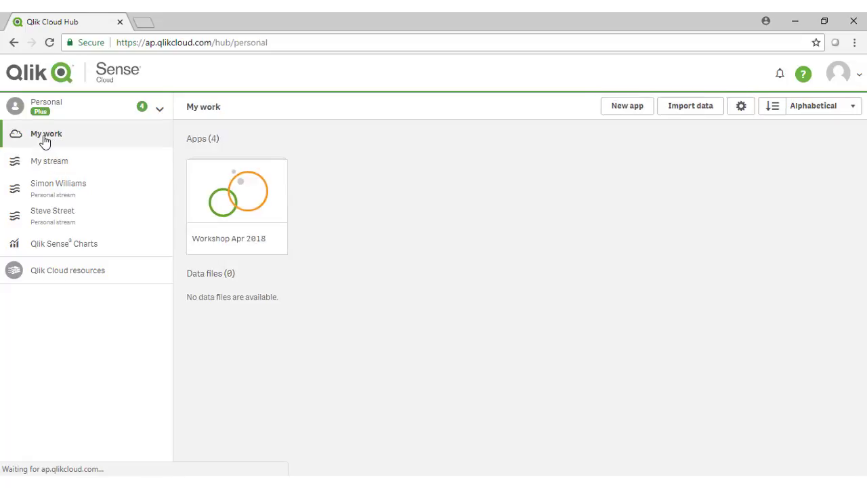
Step: Open the Workshop Apr 2018 app, glance at its bookmarks and stories, then open the Associations sheet
click(231, 196)
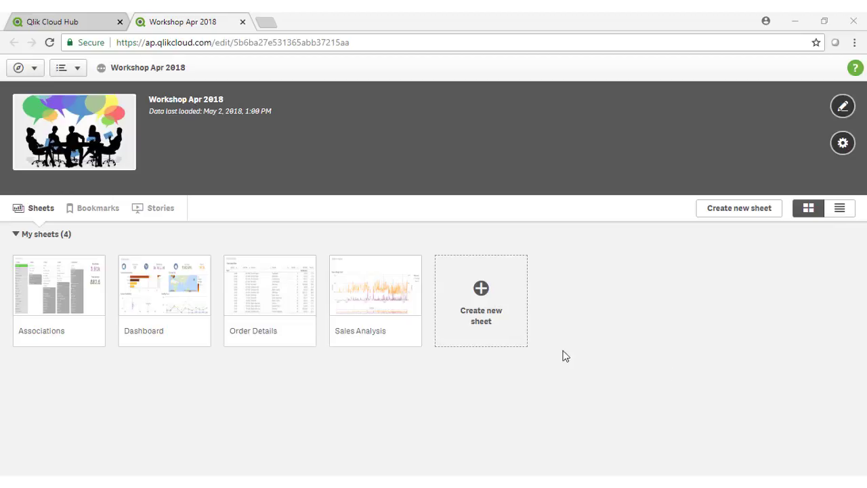
click(88, 213)
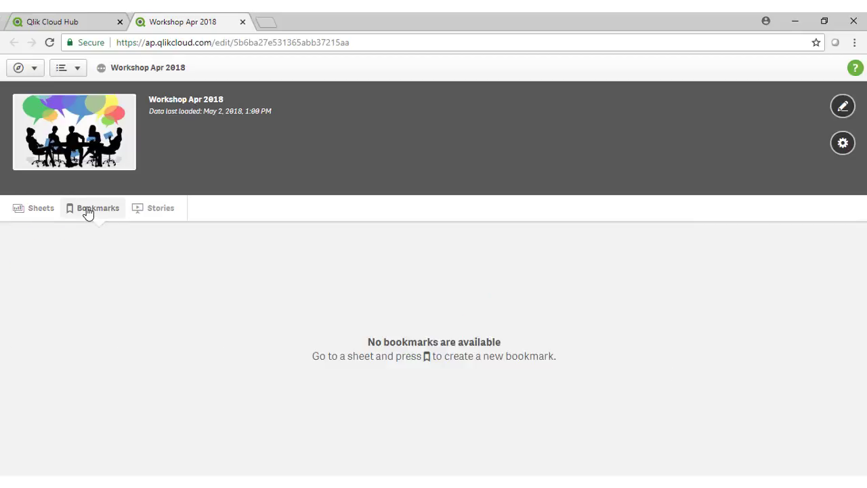
click(155, 206)
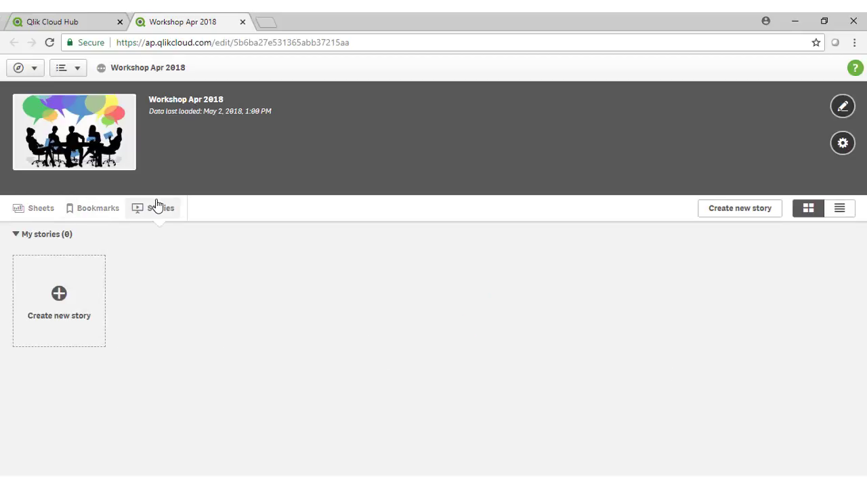
click(34, 216)
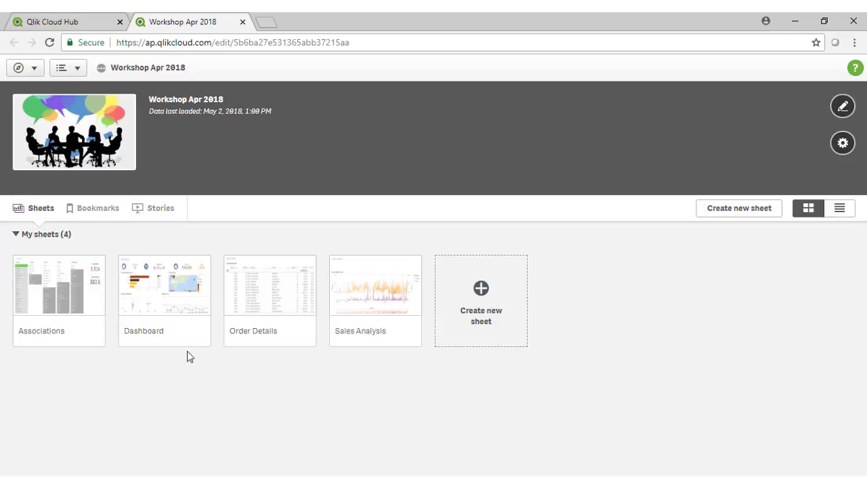
click(48, 292)
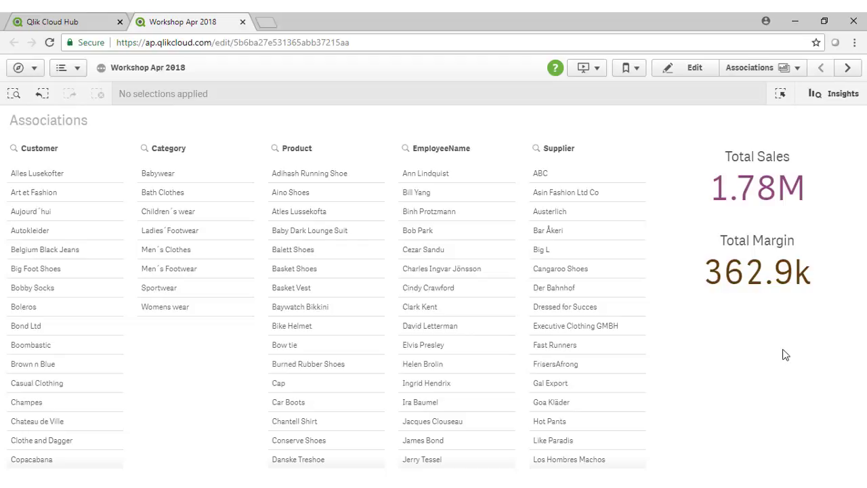
click(28, 232)
click(112, 129)
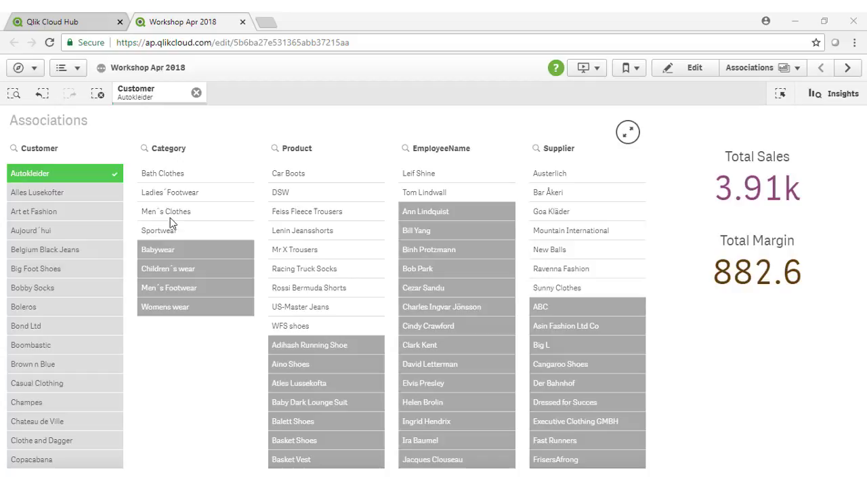
click(195, 94)
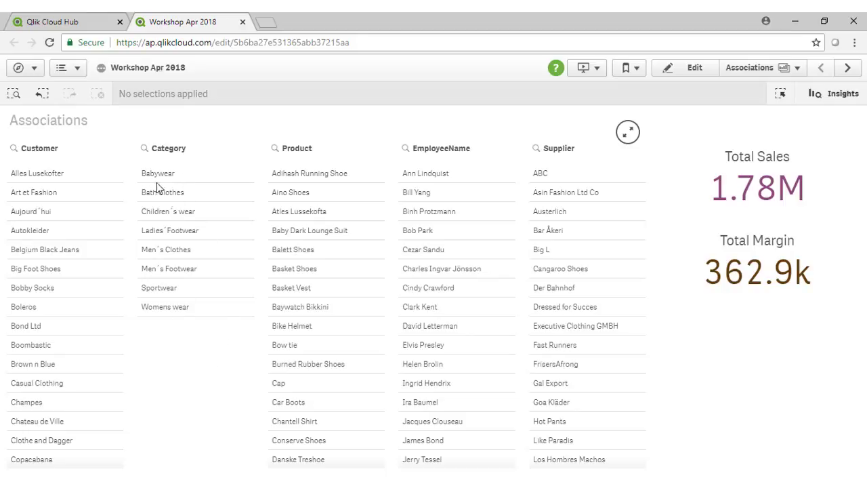
Step: Smart-search 'boots' and select all five Boots products from the Product result
click(13, 94)
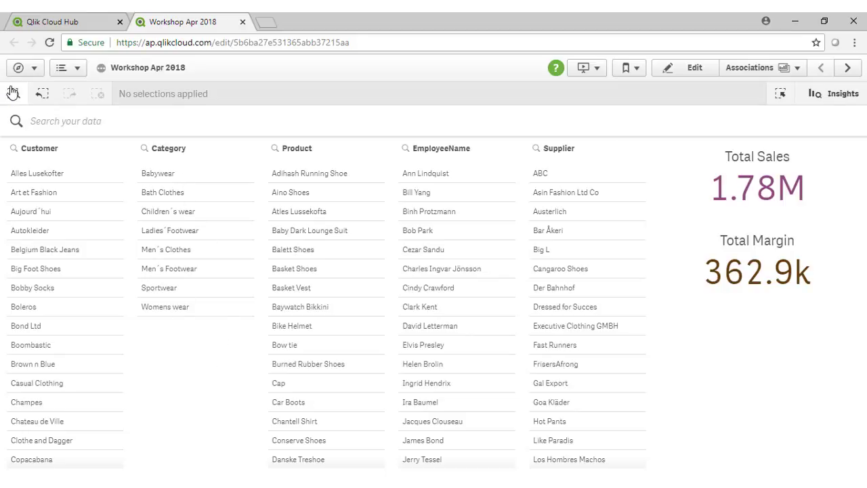
text(boots)
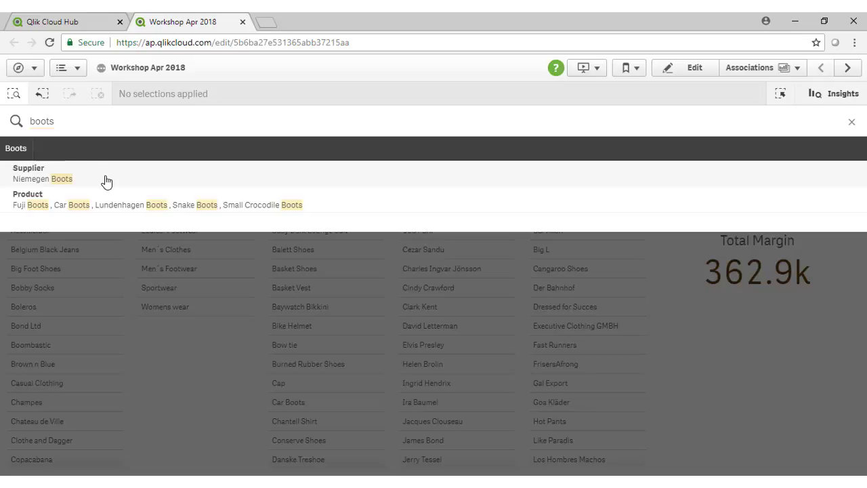
click(325, 205)
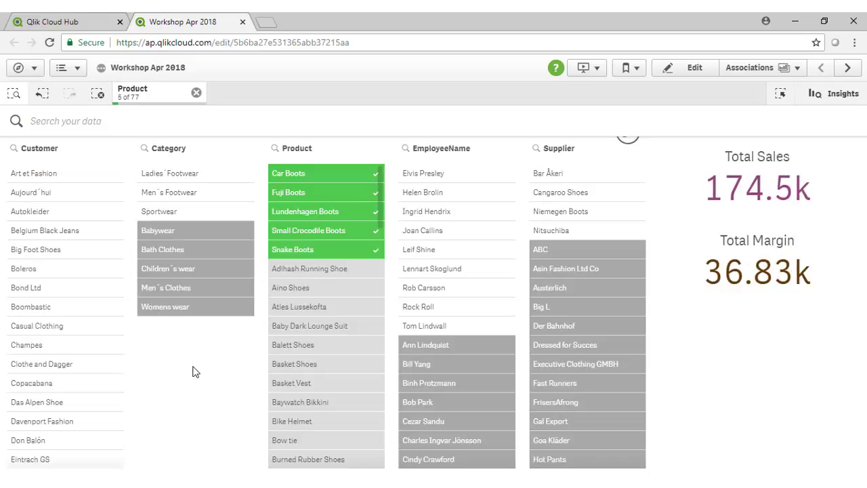
click(13, 93)
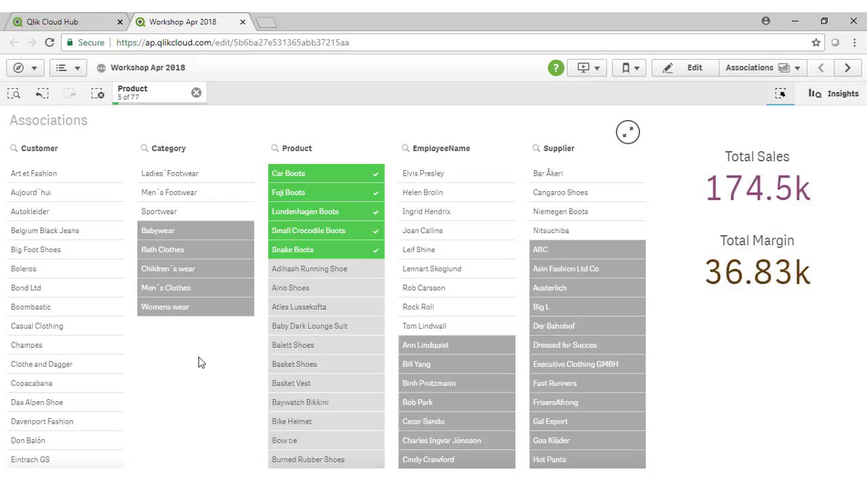
Step: On the Dashboard sheet, step back and forward, clear all selections, then pick Australia
click(744, 71)
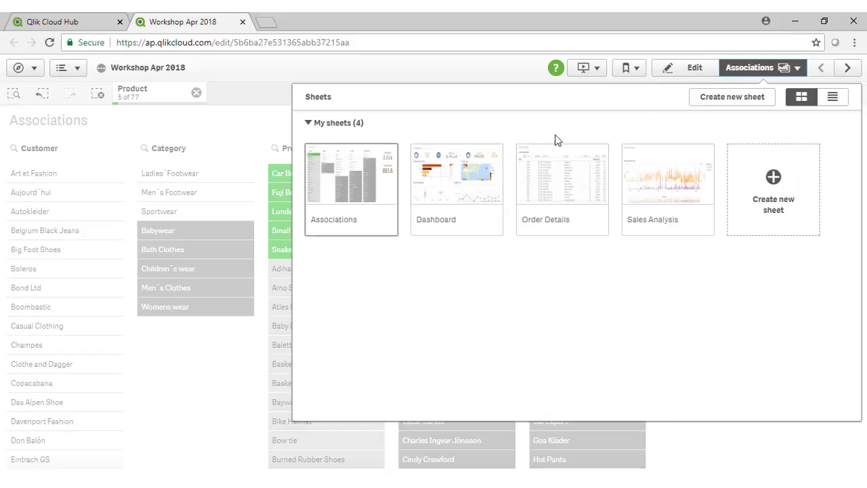
click(459, 181)
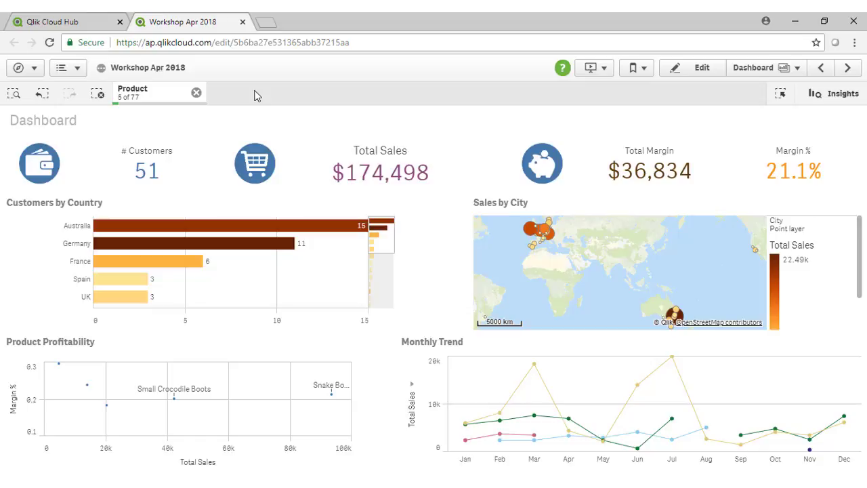
click(42, 94)
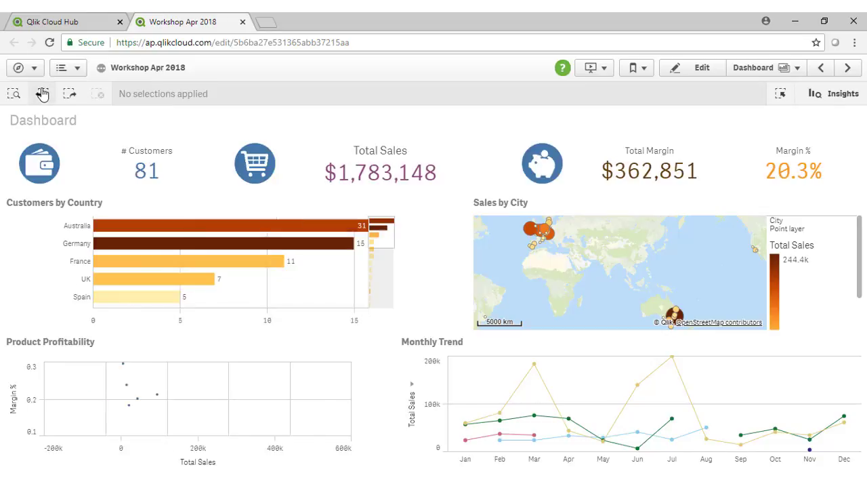
click(70, 95)
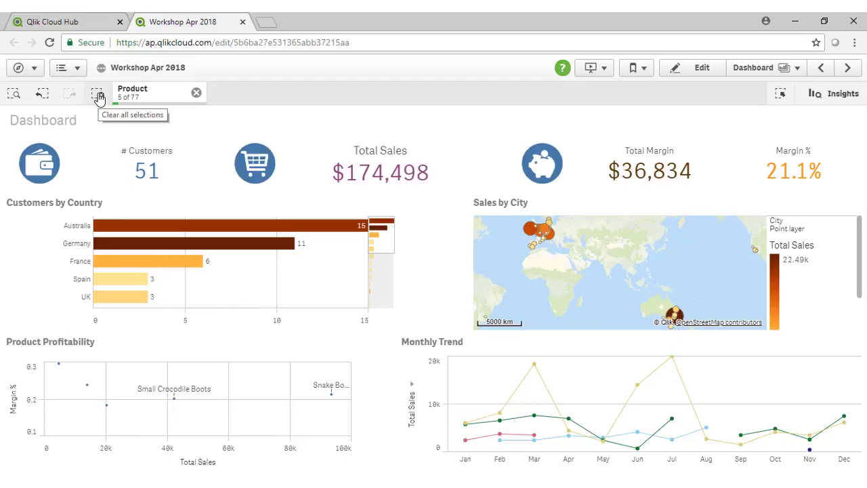
click(98, 97)
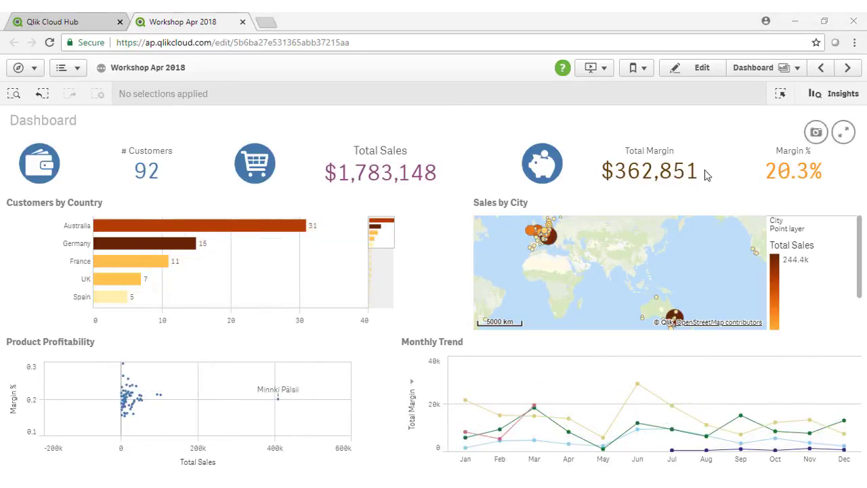
mouse_move(166, 182)
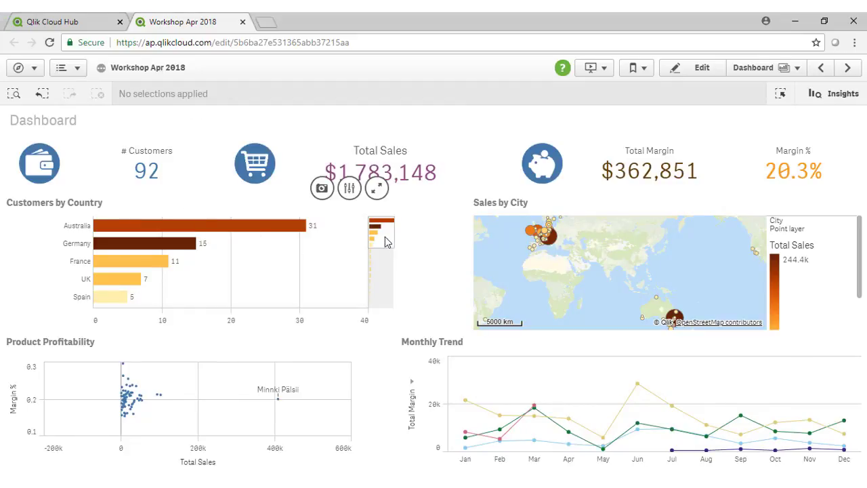
mouse_move(385, 237)
mouse_down()
mouse_move(391, 294)
mouse_move(390, 241)
mouse_up()
Step: Select Australia, Germany and France in Customers by Country, leaving 3 of 15 countries
click(106, 226)
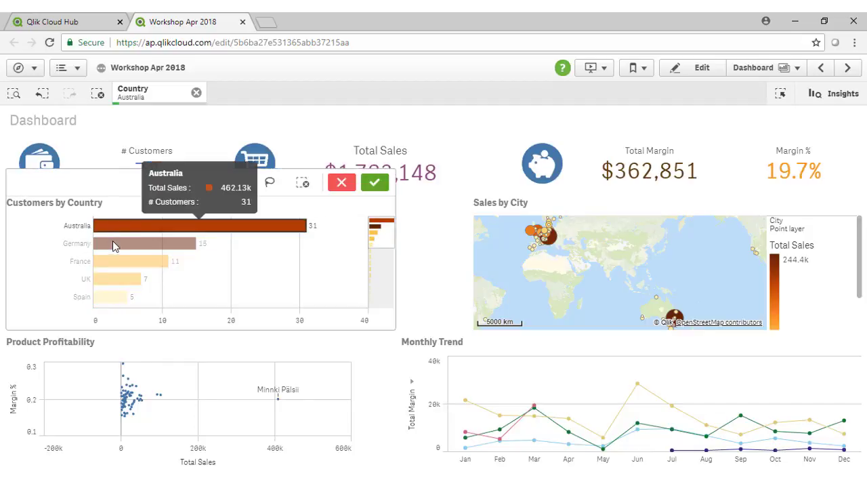
click(114, 244)
click(117, 262)
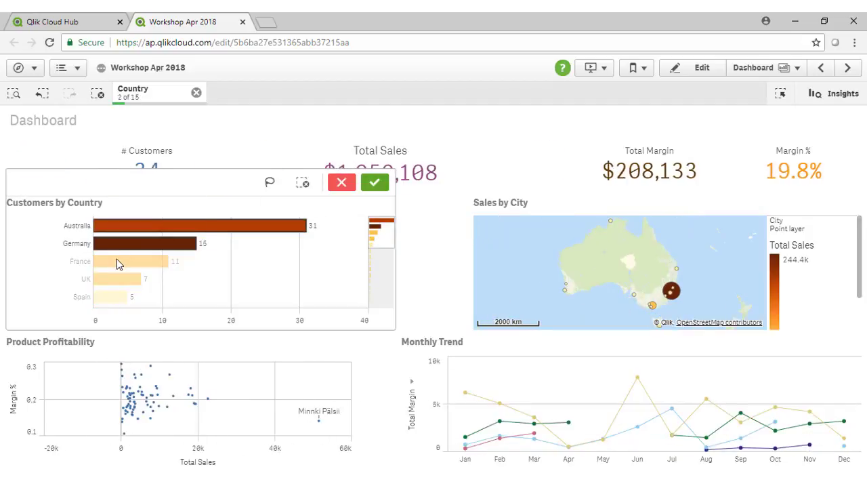
click(112, 297)
click(339, 189)
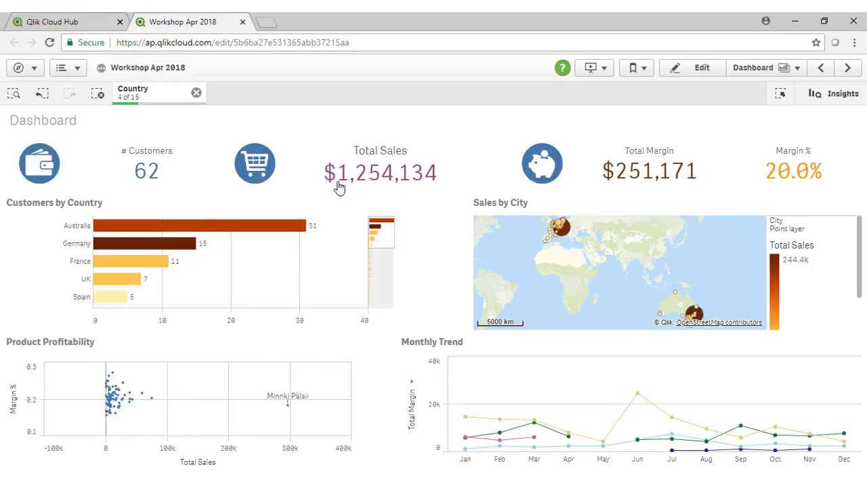
key(ctrl+shift+d)
mouse_move(51, 230)
mouse_down()
mouse_move(42, 278)
mouse_move(48, 252)
mouse_up()
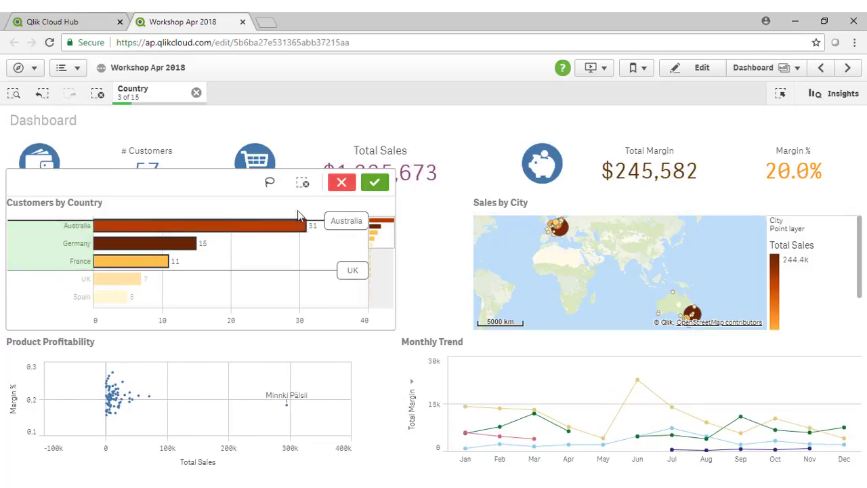
click(374, 183)
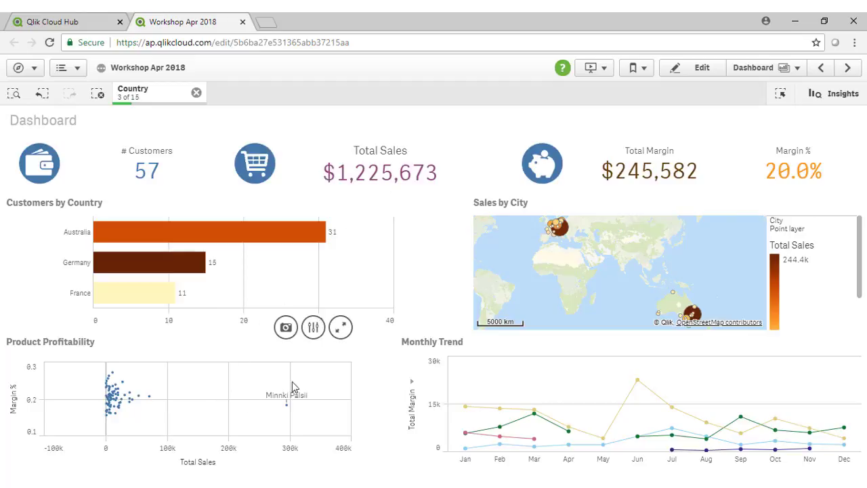
Step: Lasso mid-range products in full-screen Product Profitability, then bring up Monthly Trend's exploration menu
click(340, 329)
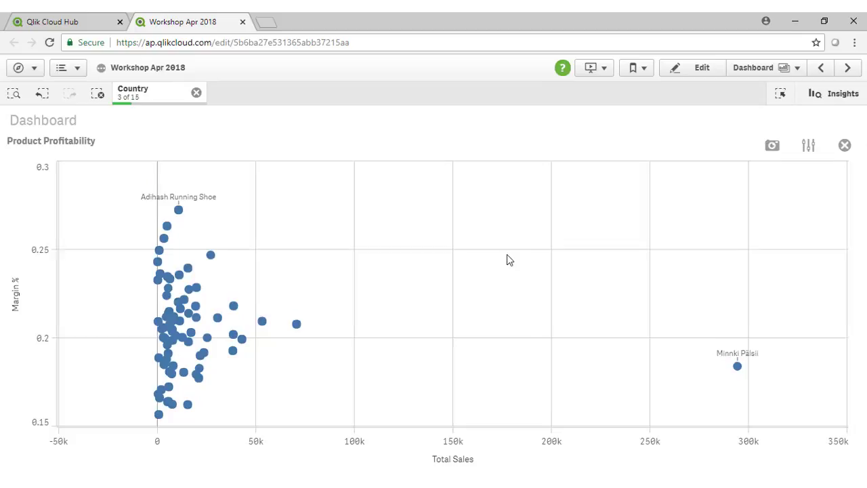
click(513, 254)
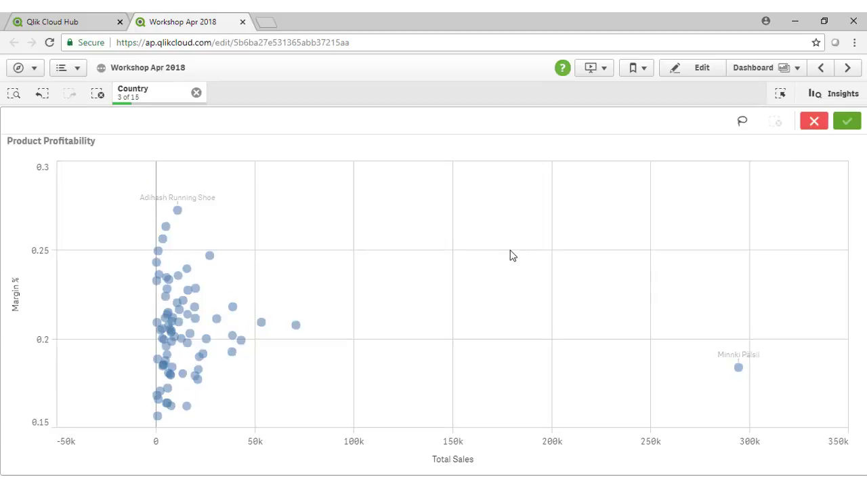
click(742, 122)
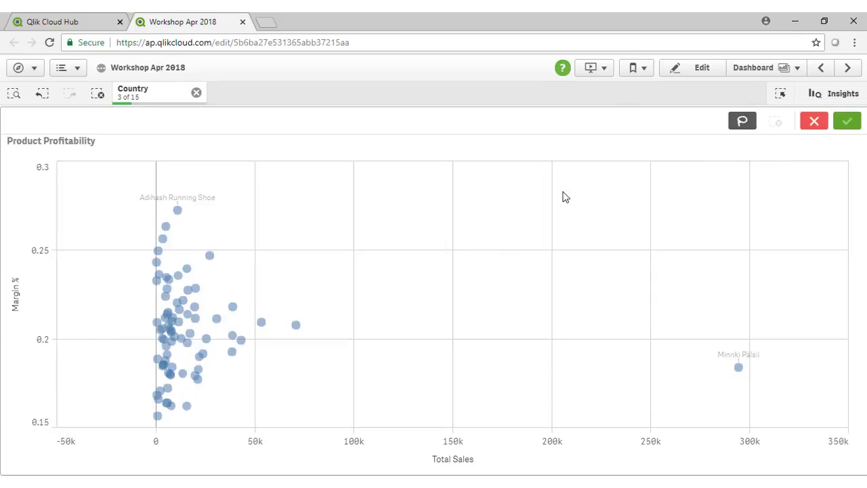
mouse_move(331, 271)
mouse_down()
mouse_move(243, 286)
mouse_move(209, 341)
mouse_move(348, 348)
mouse_move(332, 272)
mouse_up()
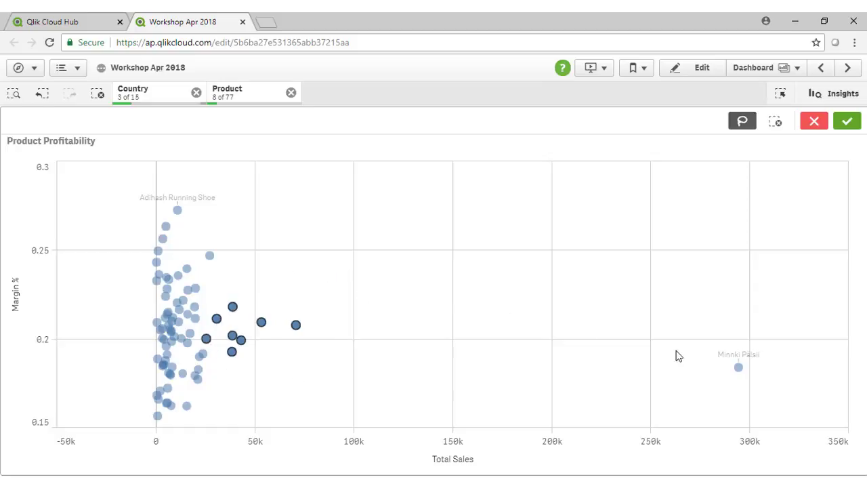
mouse_move(741, 369)
click(846, 122)
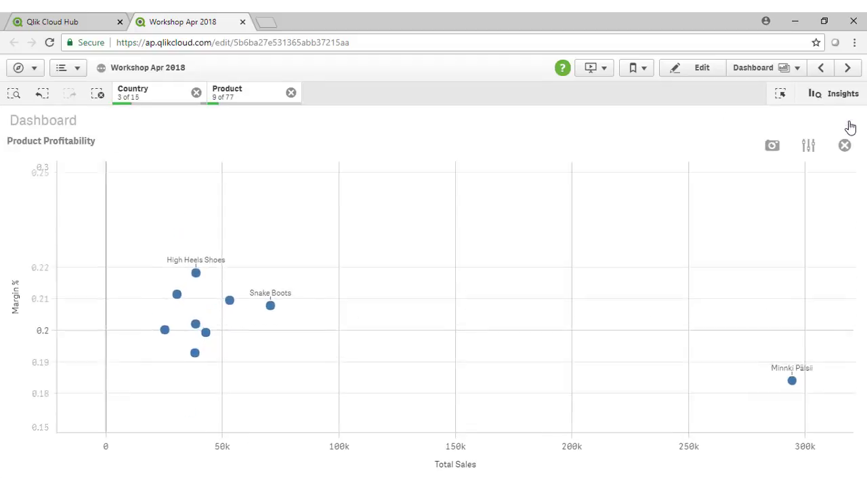
click(844, 145)
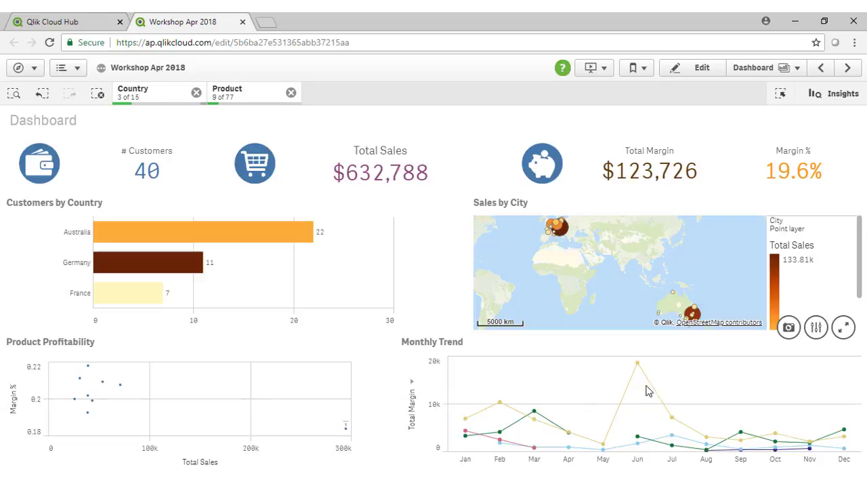
click(816, 329)
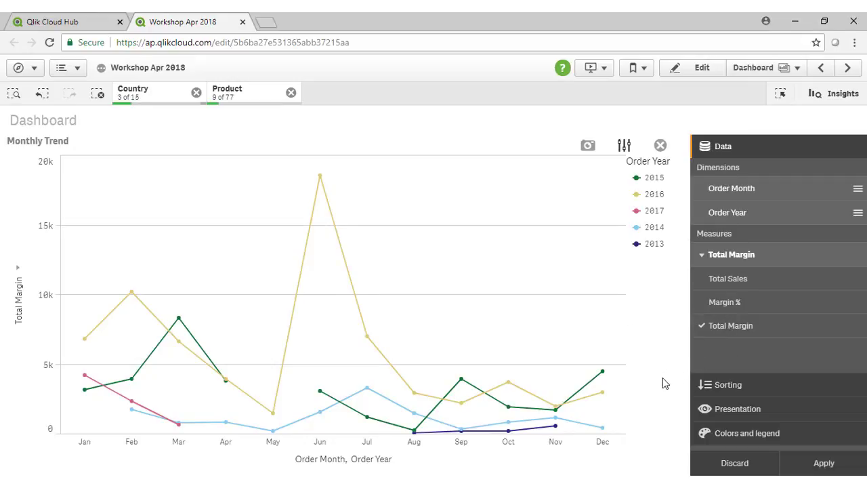
Step: Switch the Monthly Trend y-axis measure to Total Sales, then Margin %, and view alternative measures
click(19, 298)
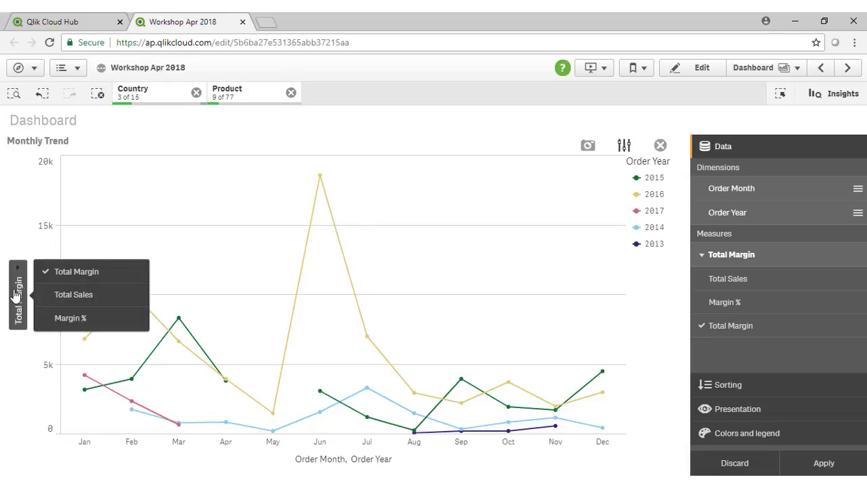
click(93, 295)
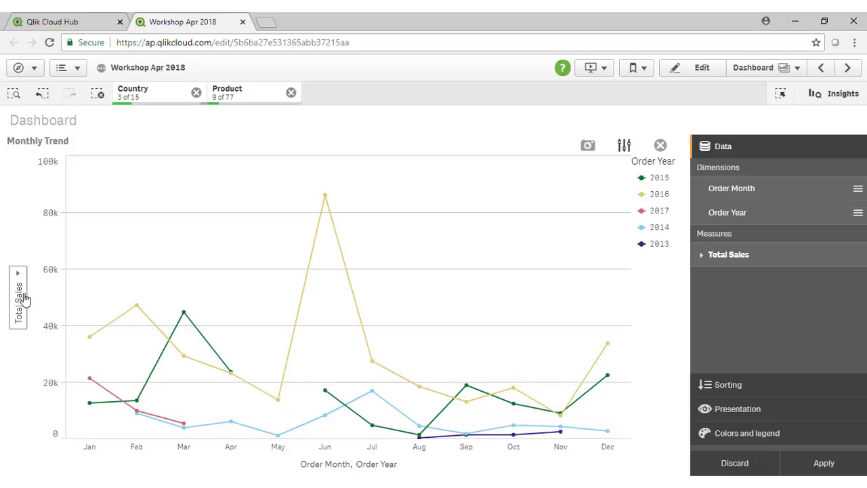
click(23, 299)
click(70, 320)
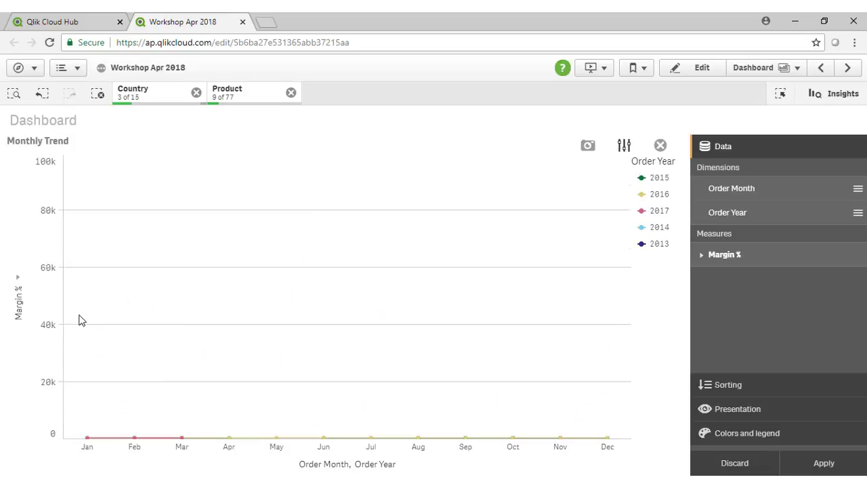
click(701, 258)
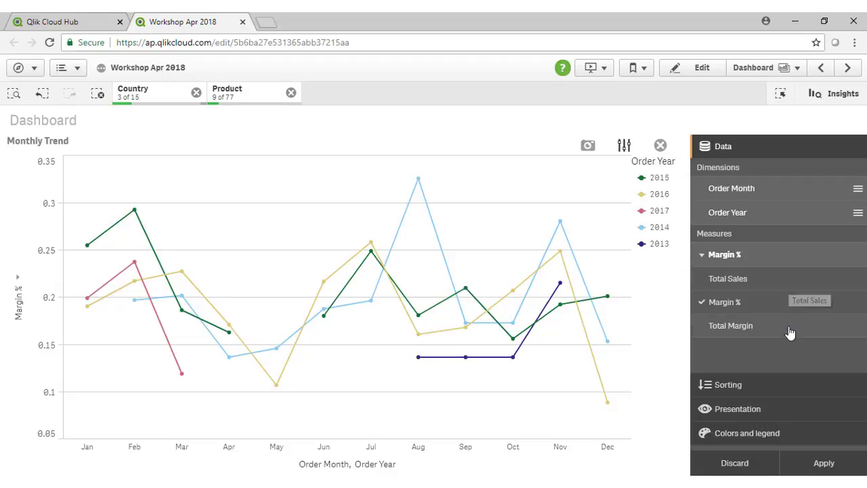
Step: Review Sorting, Presentation and Colors and legend settings, discard the changes, and exit full screen
click(773, 386)
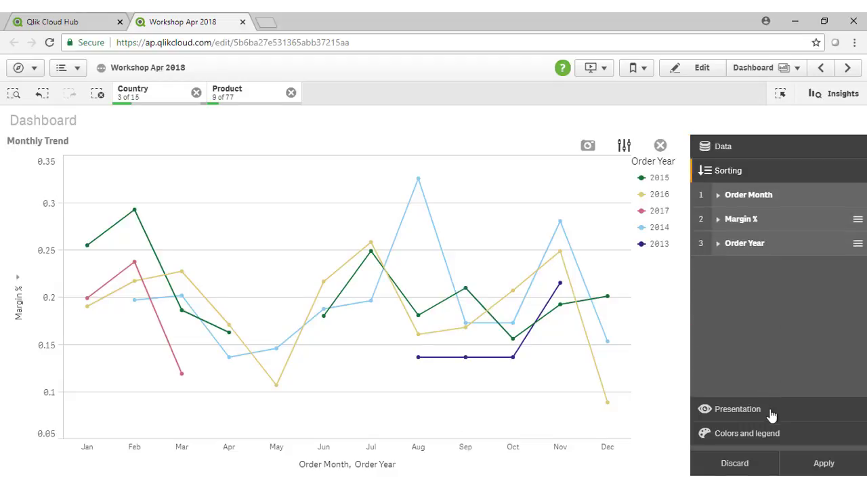
click(770, 411)
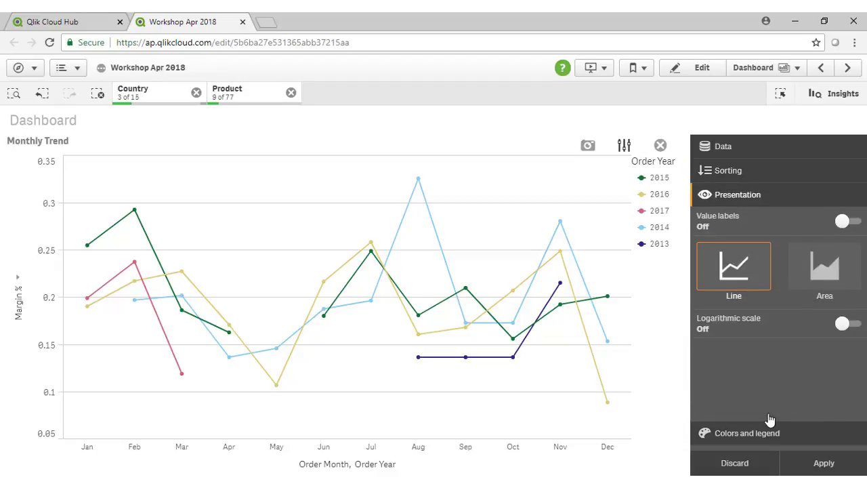
click(771, 435)
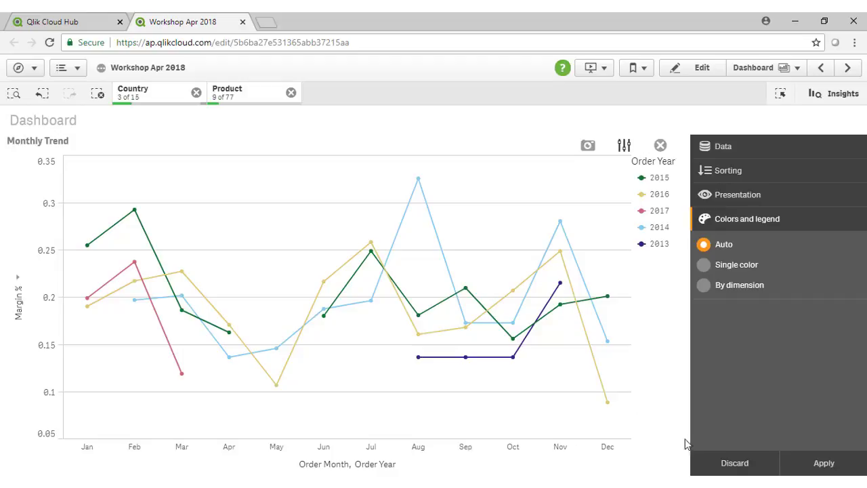
click(743, 463)
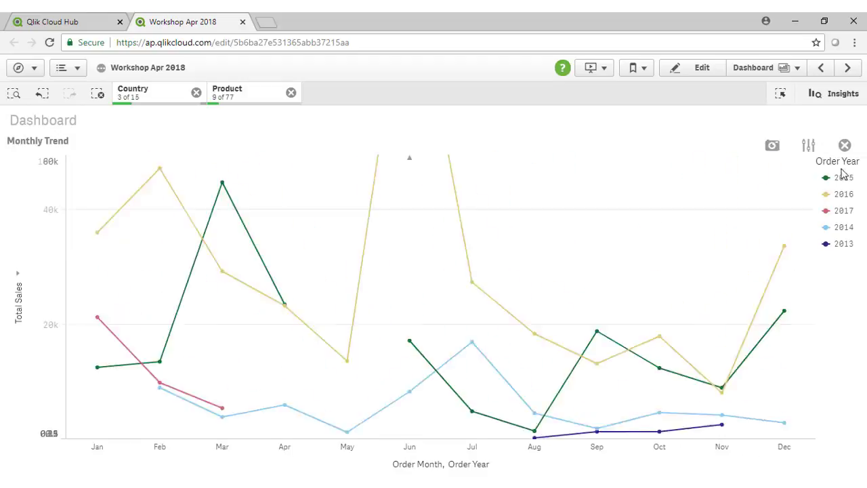
click(845, 145)
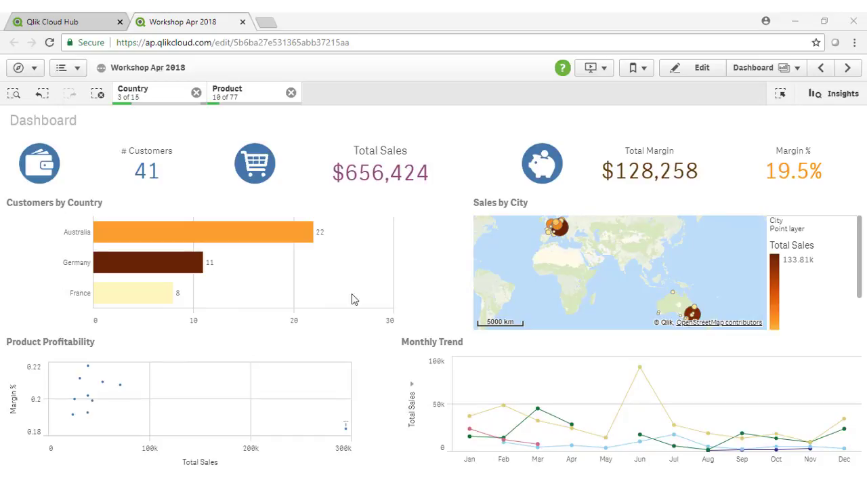
Step: Save a snapshot of Customers by Country with an annotation starting 'Customer No'
mouse_move(332, 267)
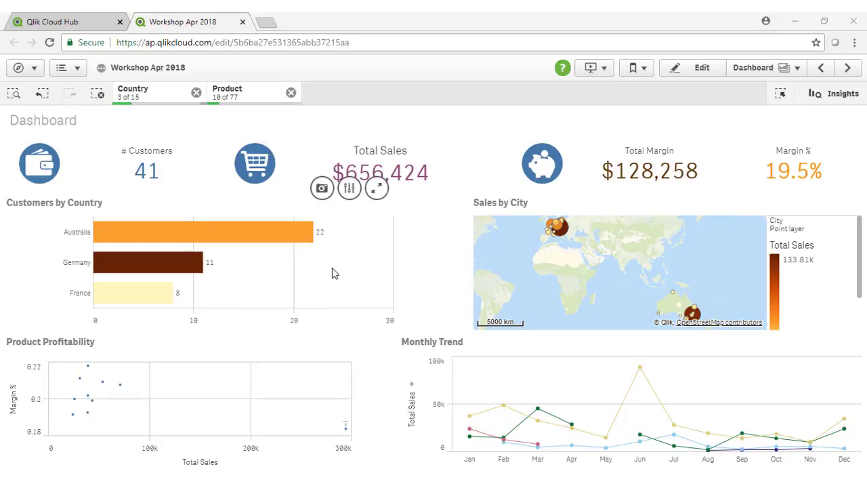
click(322, 189)
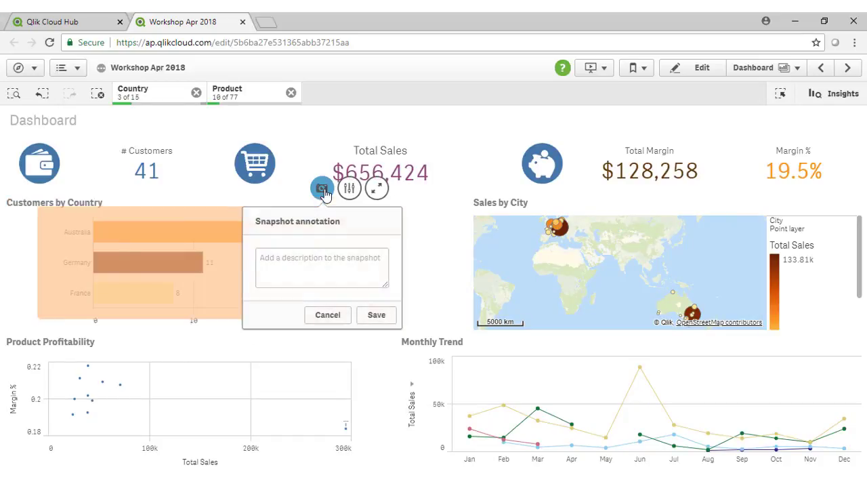
text(Customer Nos)
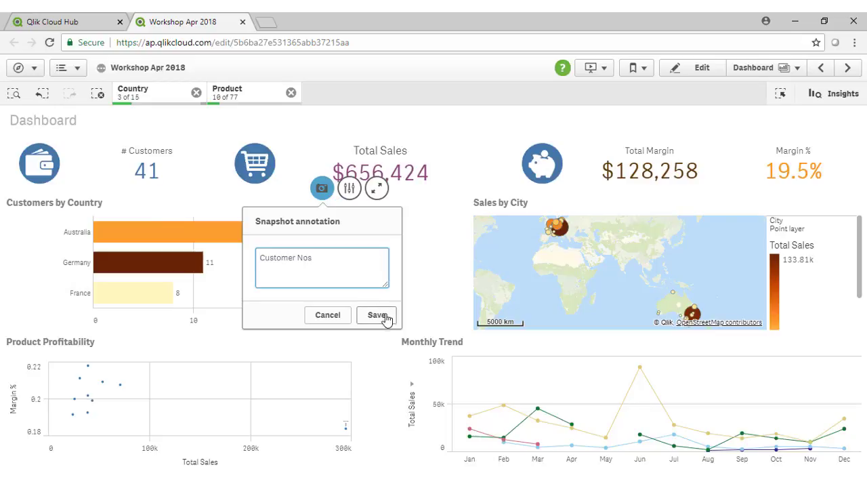
click(379, 315)
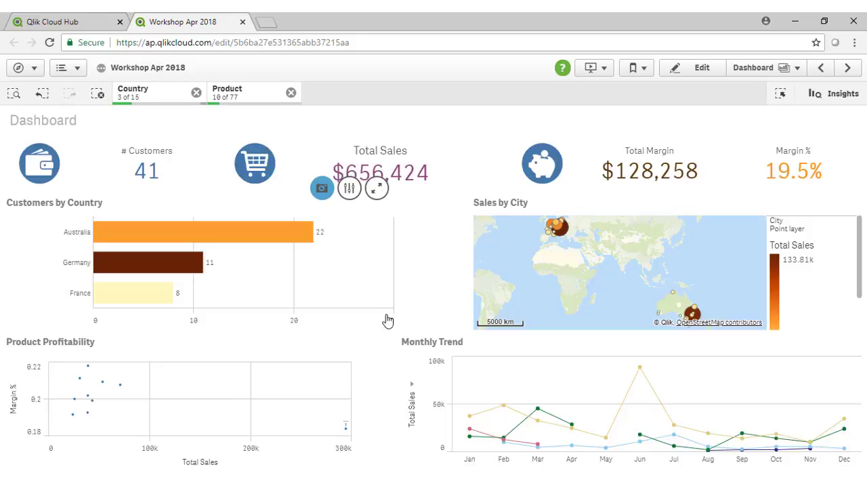
Step: Create a new story and place the Customers by Country snapshot and a Title box on its slide
click(588, 68)
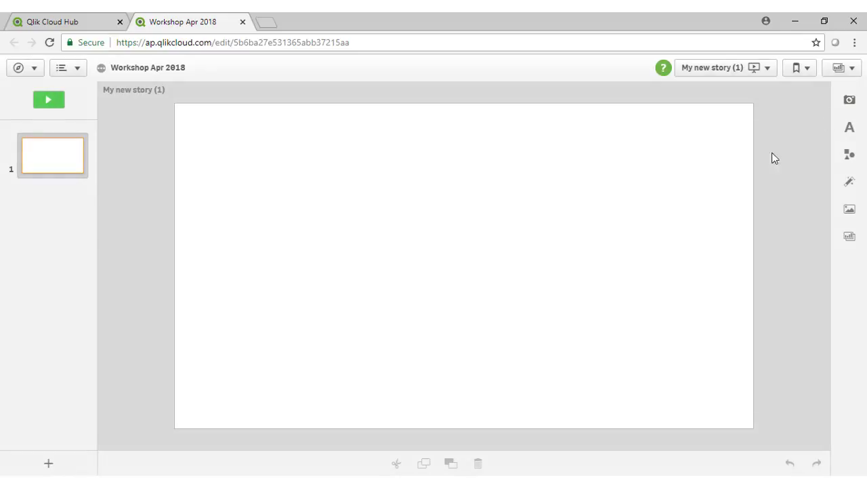
click(850, 102)
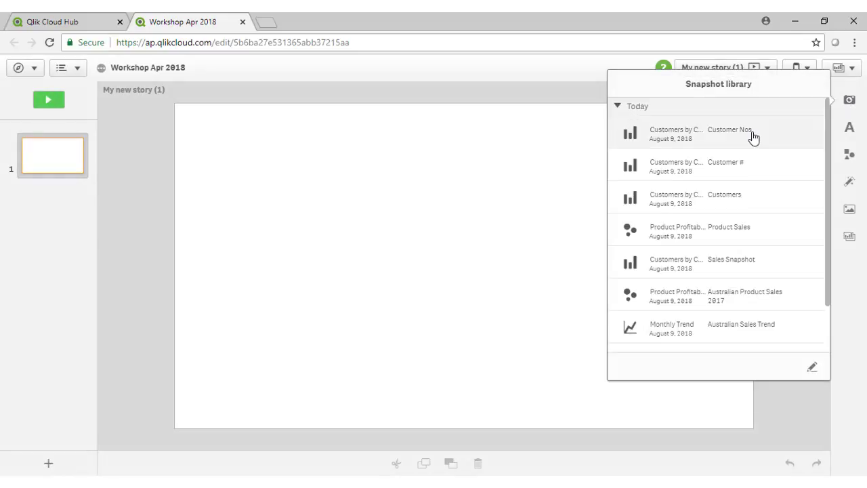
drag(755, 136, 444, 322)
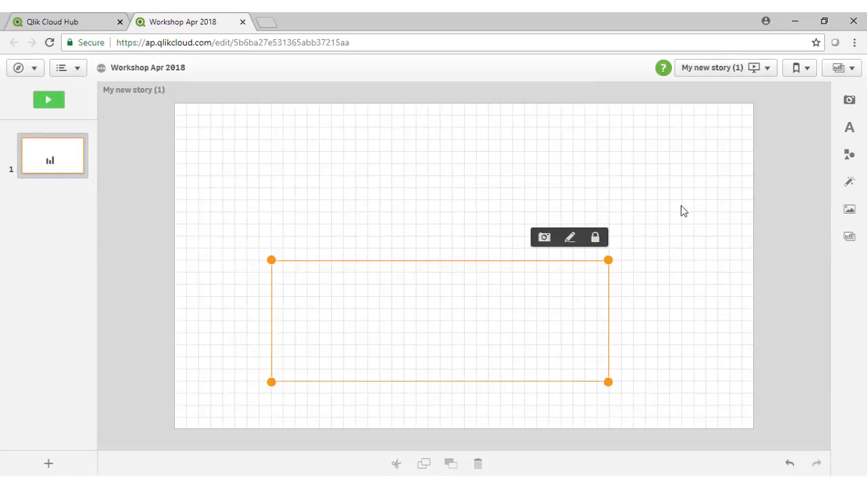
click(850, 129)
drag(724, 144, 333, 161)
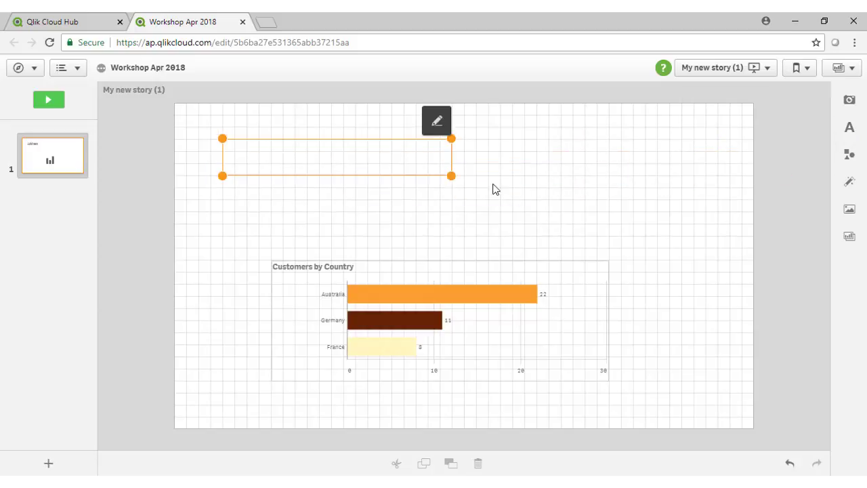
click(596, 189)
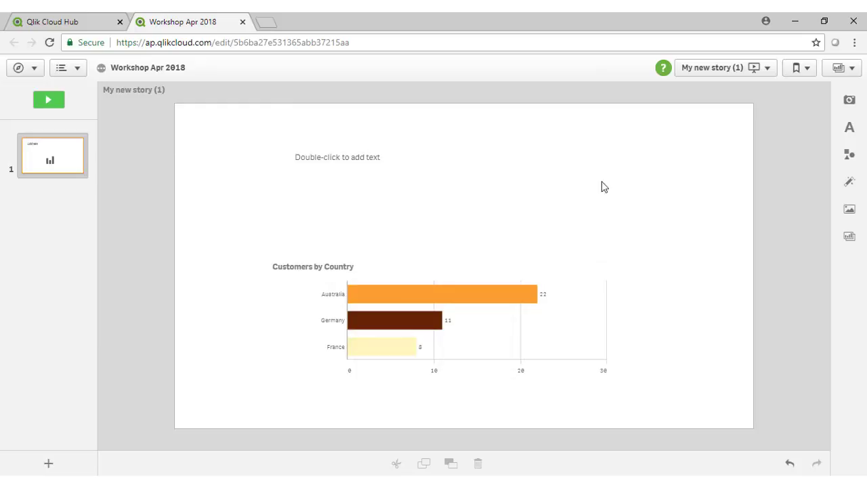
Step: Play the Australian Sales story and advance to its Dashboard slide filtered to Australia and 2017
click(720, 68)
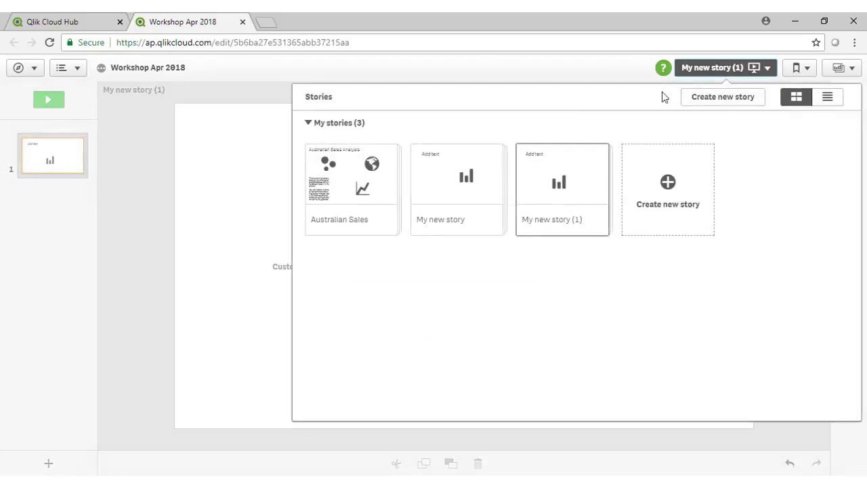
click(361, 188)
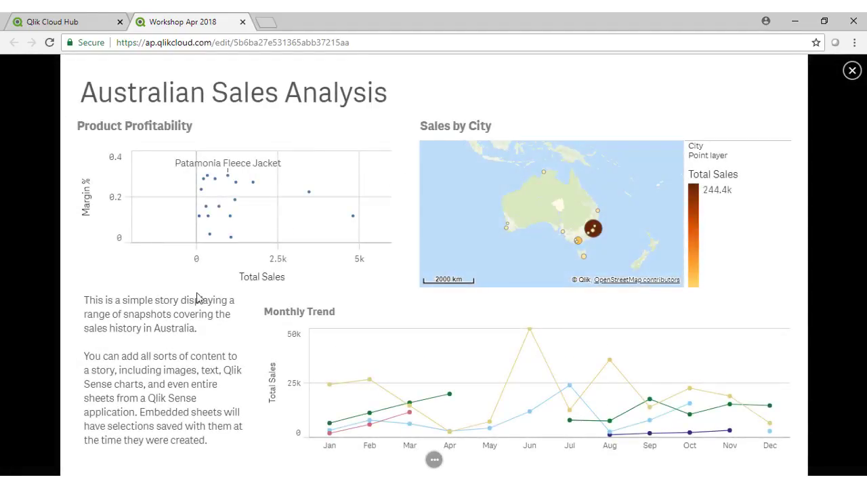
click(434, 460)
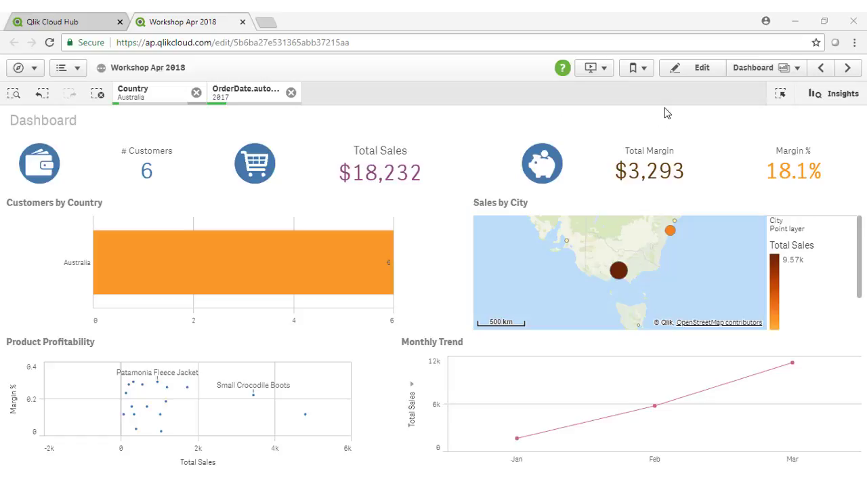
Step: Save the current Australia and 2017 selections as a new bookmark titled Australia 2017
click(637, 67)
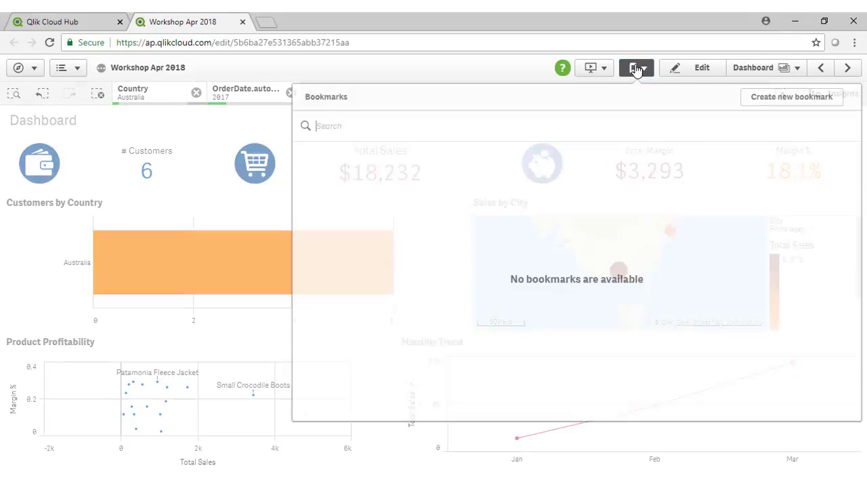
click(780, 103)
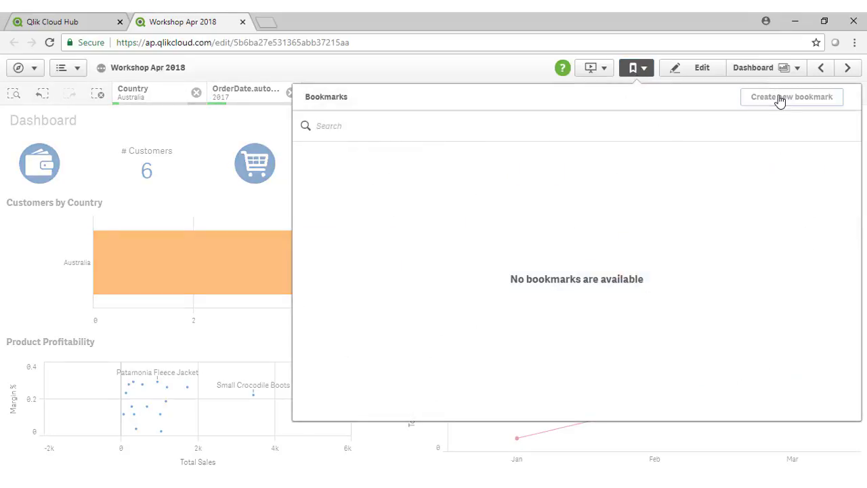
text(Australia 2017)
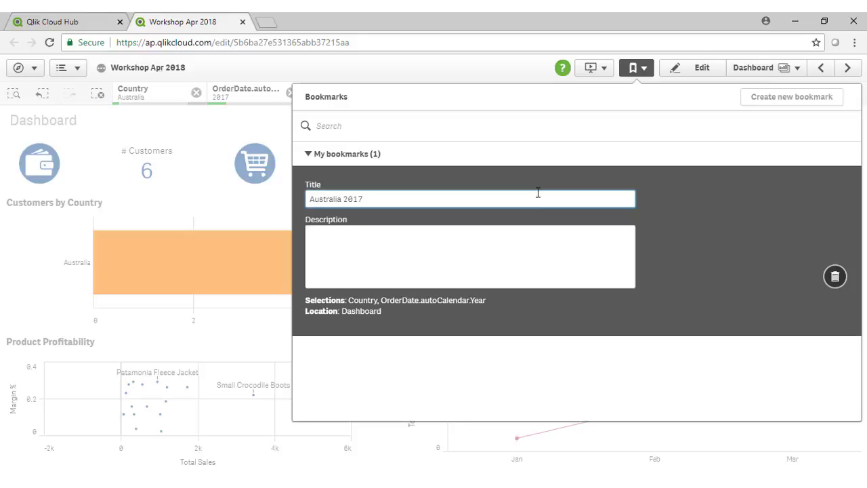
click(546, 235)
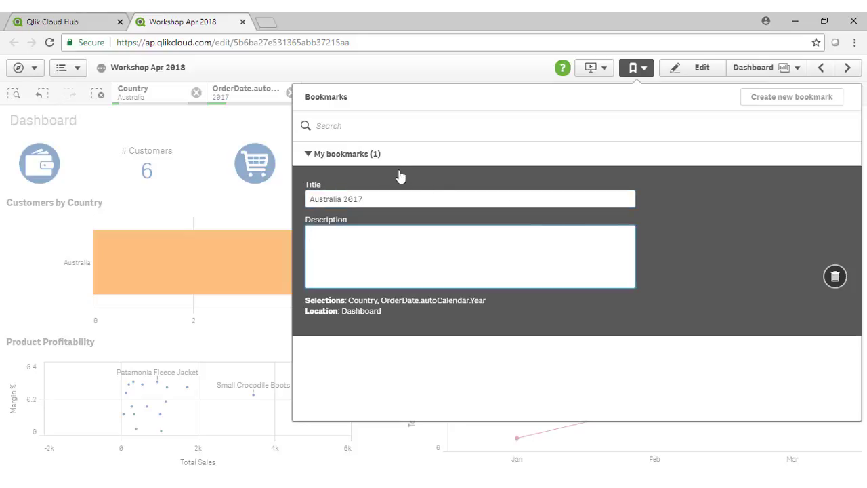
click(373, 155)
click(373, 156)
click(643, 72)
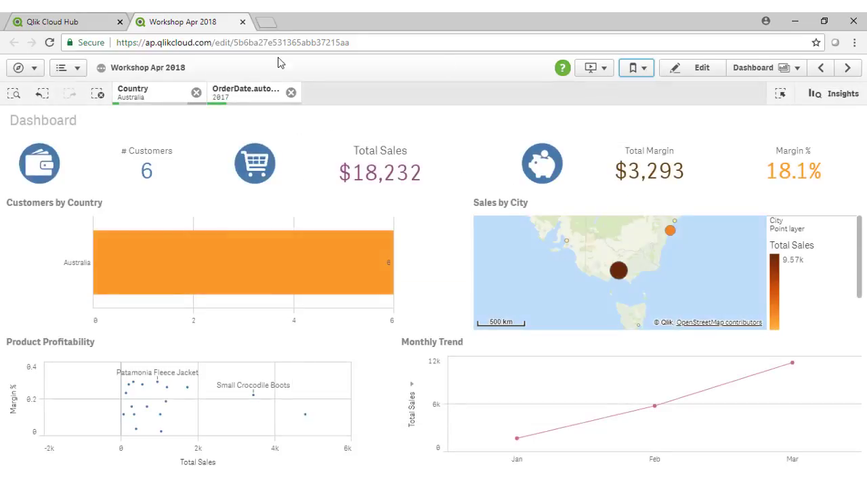
Step: Clear selections, reapply the Australia 2017 bookmark, then clear selections again to show all data
click(14, 93)
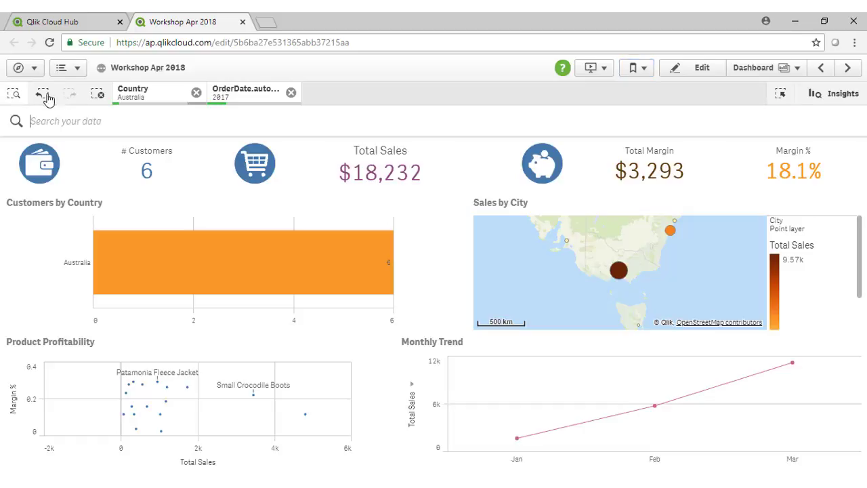
click(14, 93)
click(98, 93)
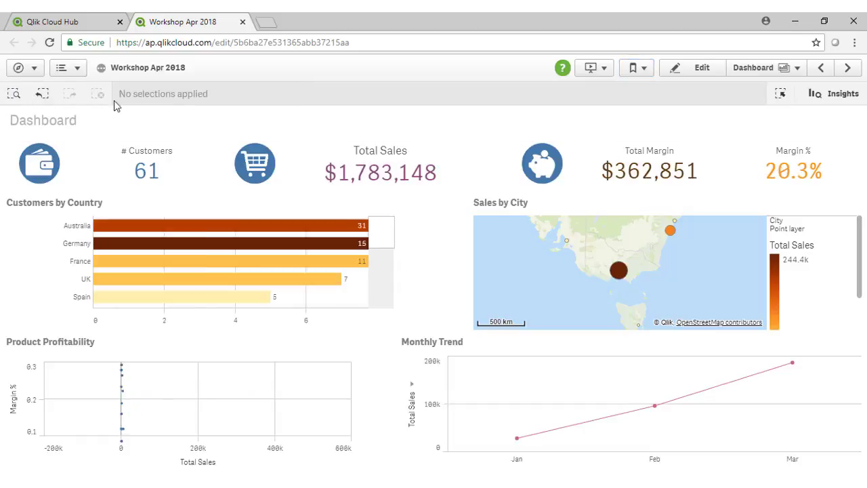
click(634, 68)
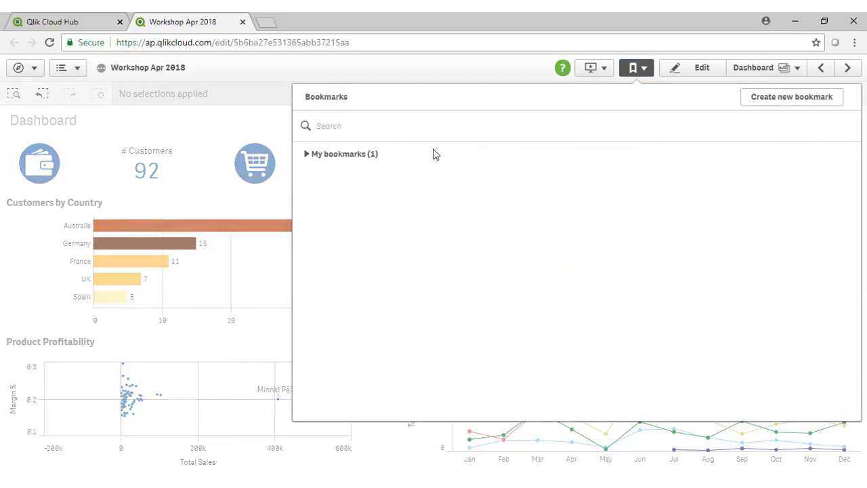
click(339, 160)
click(349, 178)
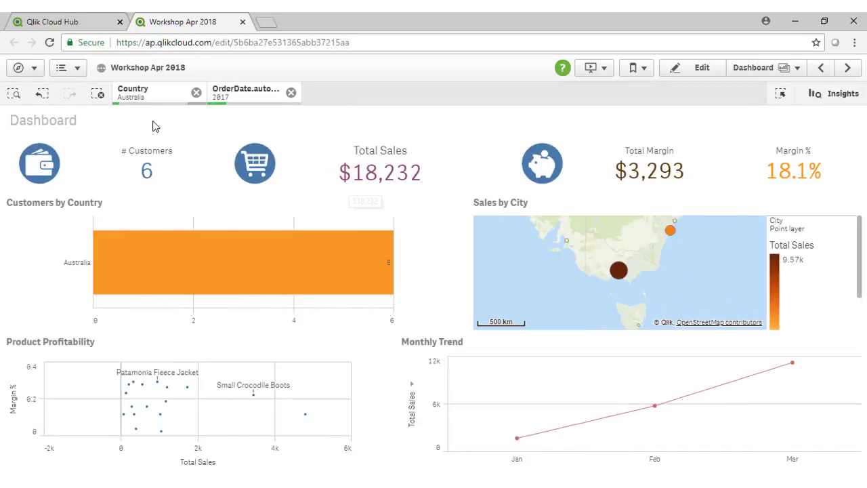
click(98, 94)
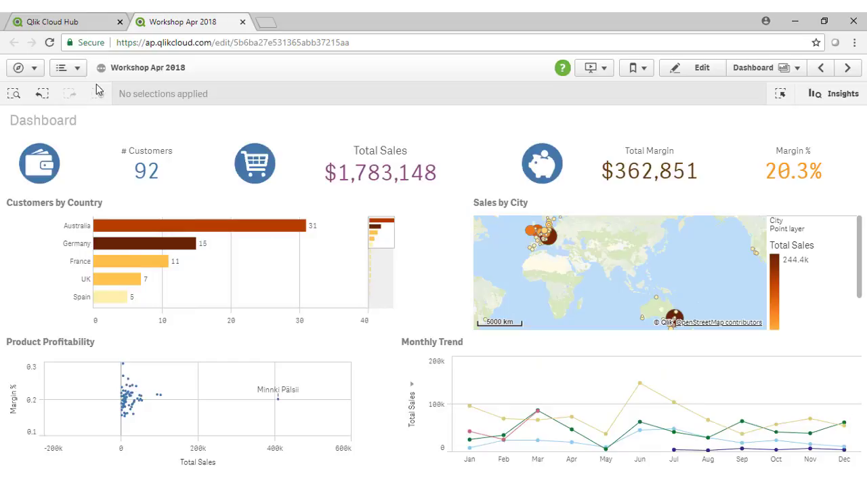
click(21, 71)
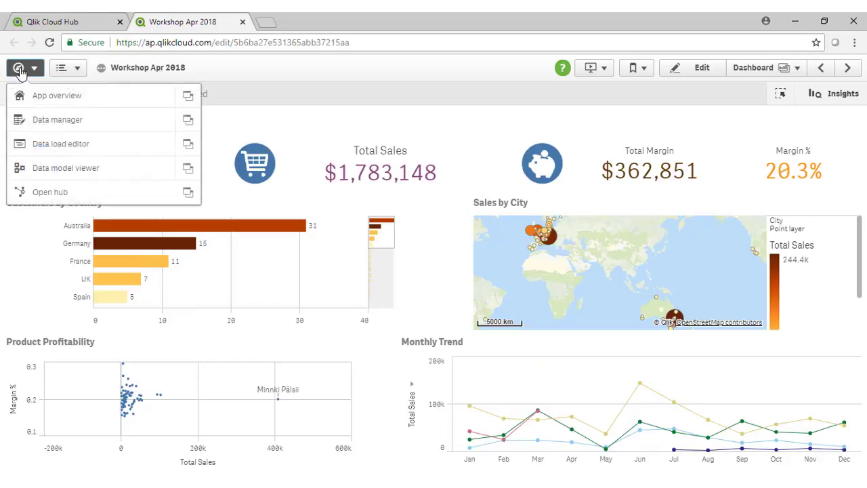
Step: Browse the App overview's bookmarks and stories, then step through Order Details to the Sales Analysis sheet
click(51, 98)
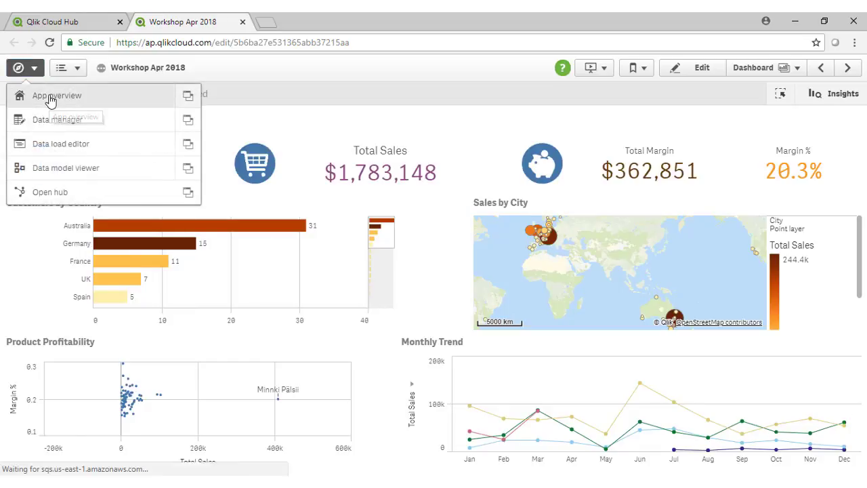
click(104, 216)
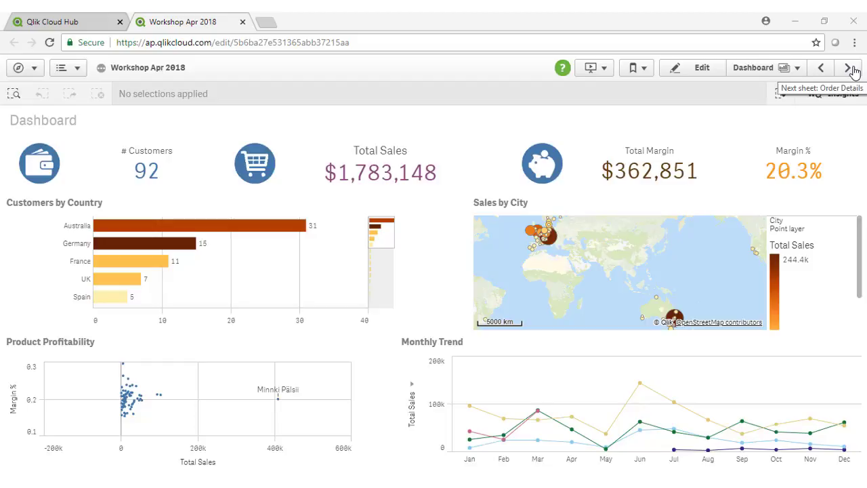
click(848, 68)
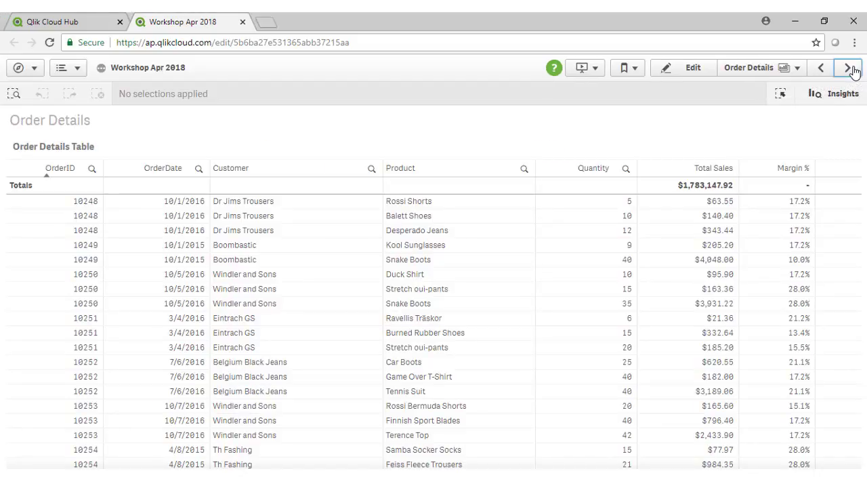
click(849, 68)
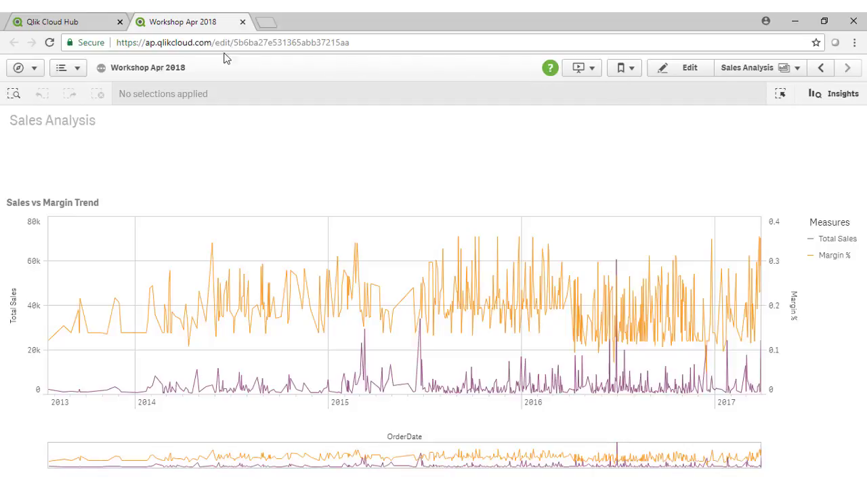
Step: Open the data model viewer and expand the Orders table to show its fields and links
click(34, 68)
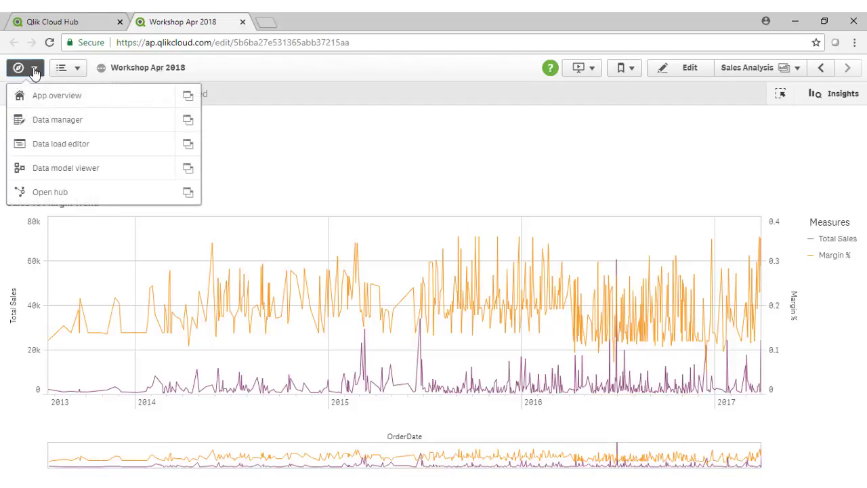
click(65, 168)
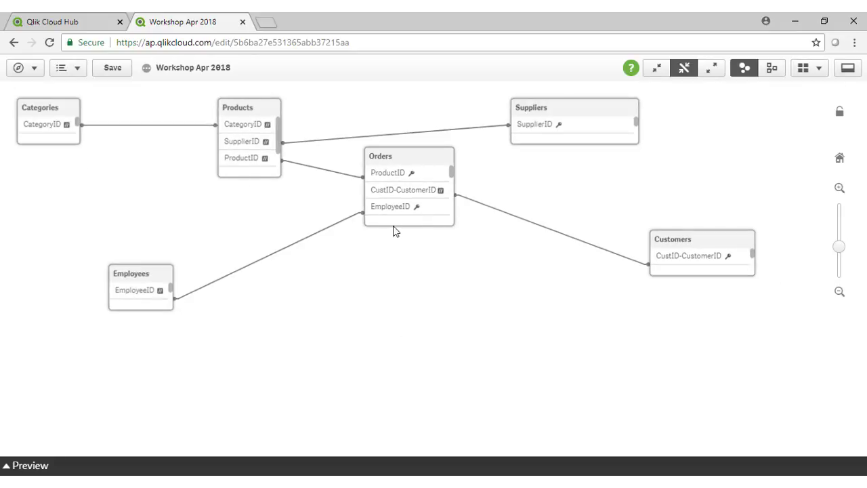
drag(390, 225, 368, 366)
click(414, 168)
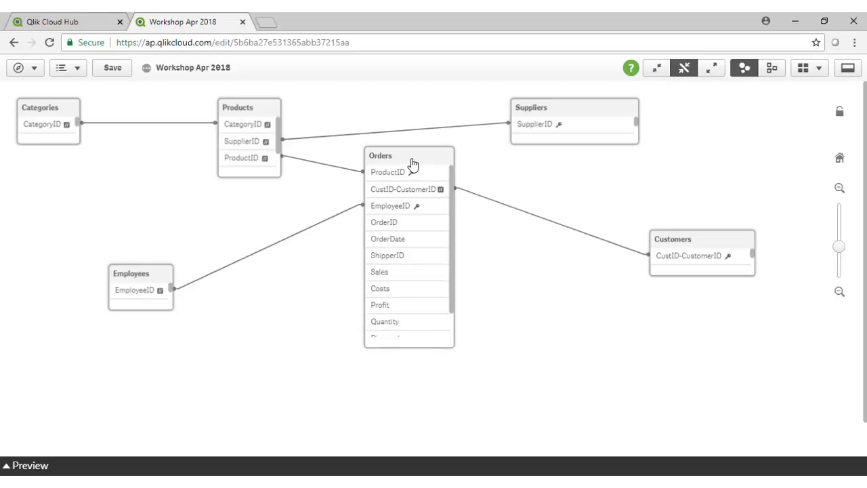
Step: Preview the Orders data, inspect the EmployeeID field, hide the preview and return to App overview
click(37, 469)
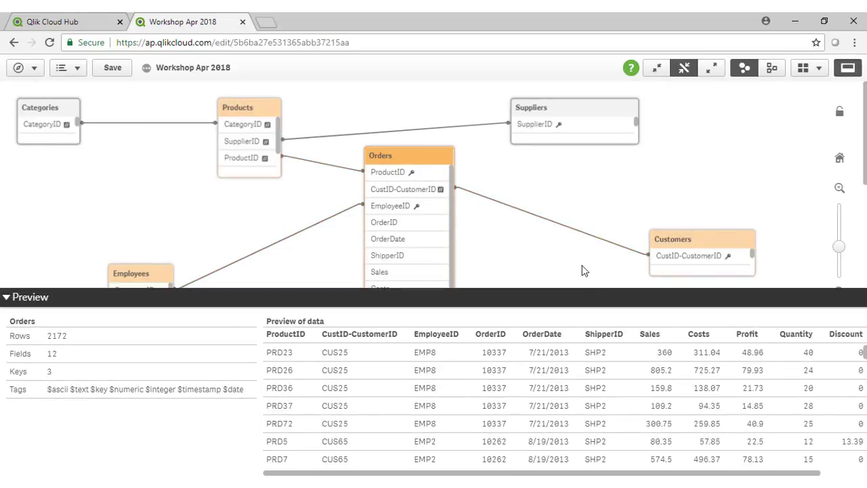
click(390, 207)
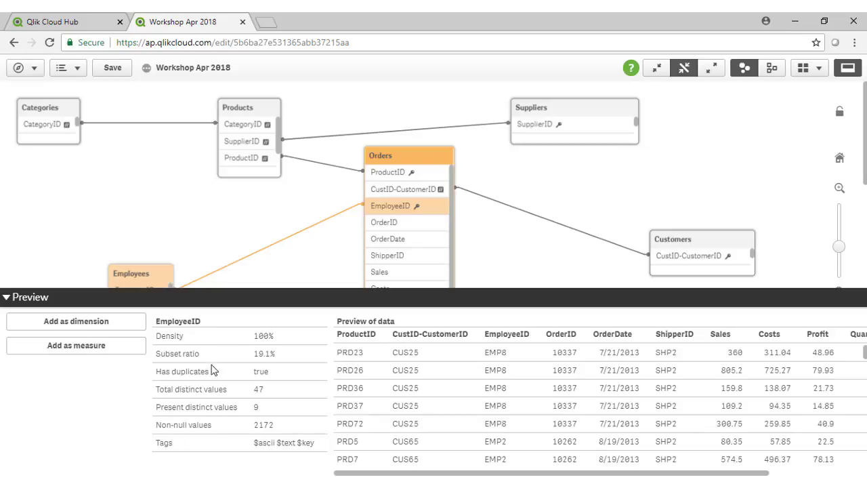
click(38, 299)
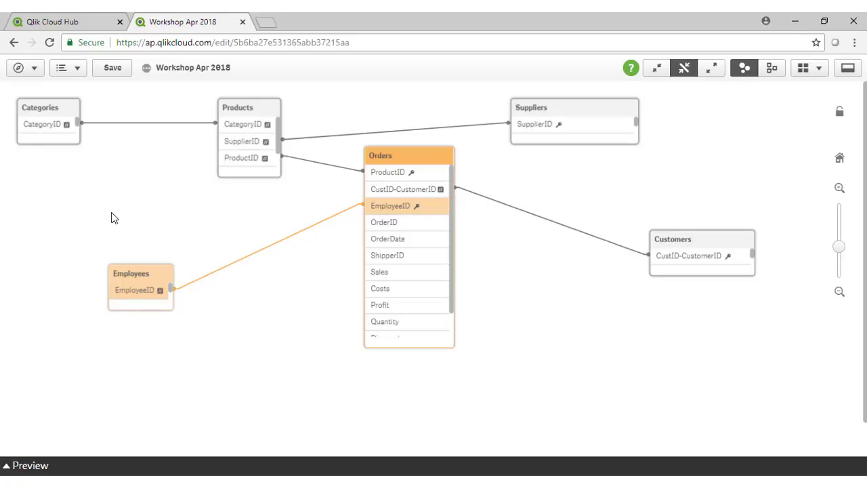
click(27, 68)
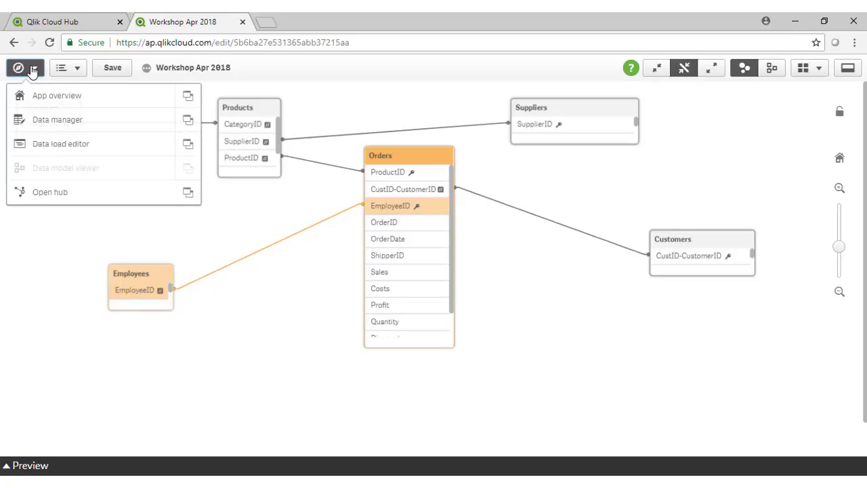
click(48, 98)
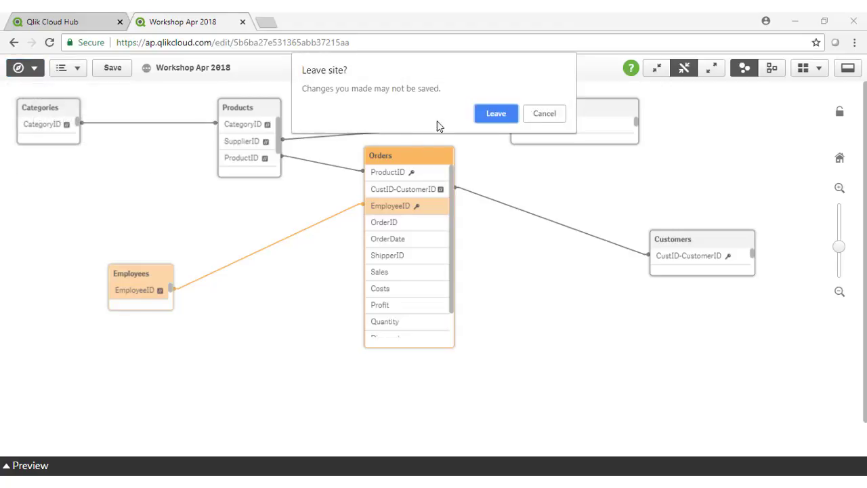